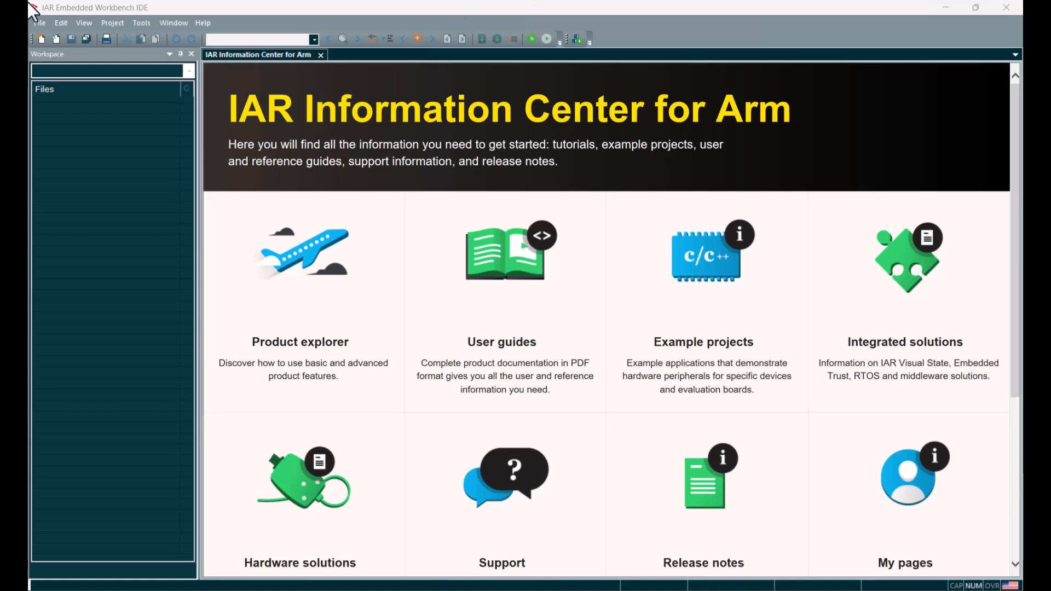
# Start a new project with the CMake for Arm tool chain, using the Import CMakeLists.txt template
pyautogui.click(116, 23)
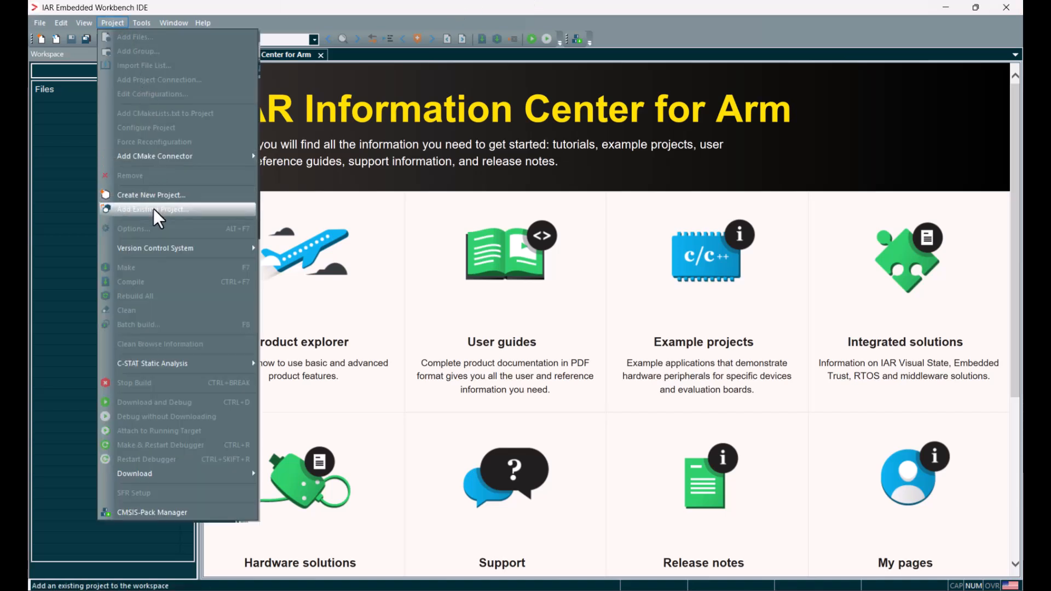
pyautogui.click(169, 192)
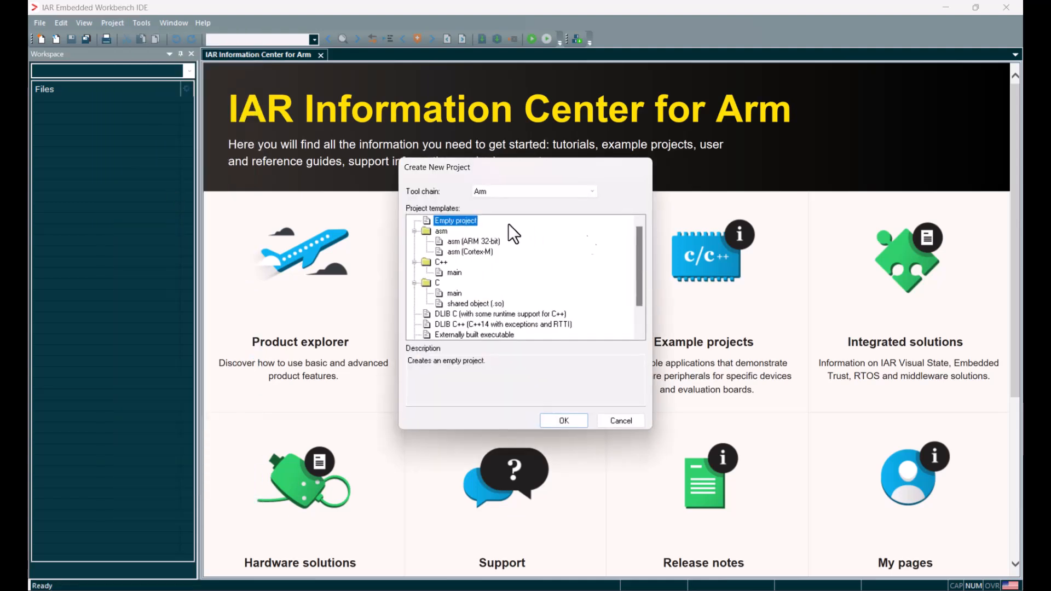
pyautogui.click(590, 191)
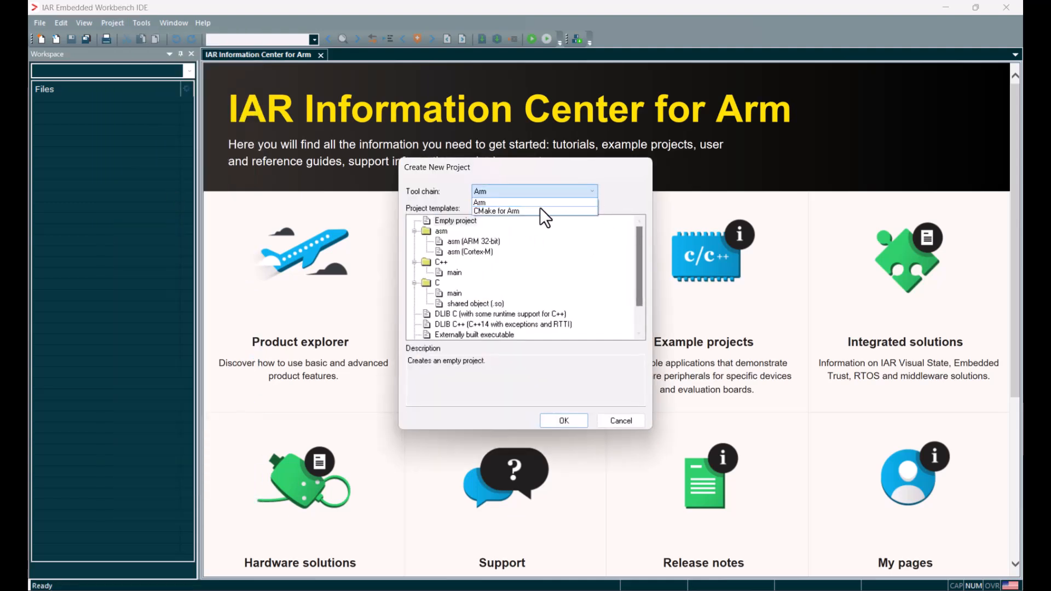
pyautogui.click(529, 210)
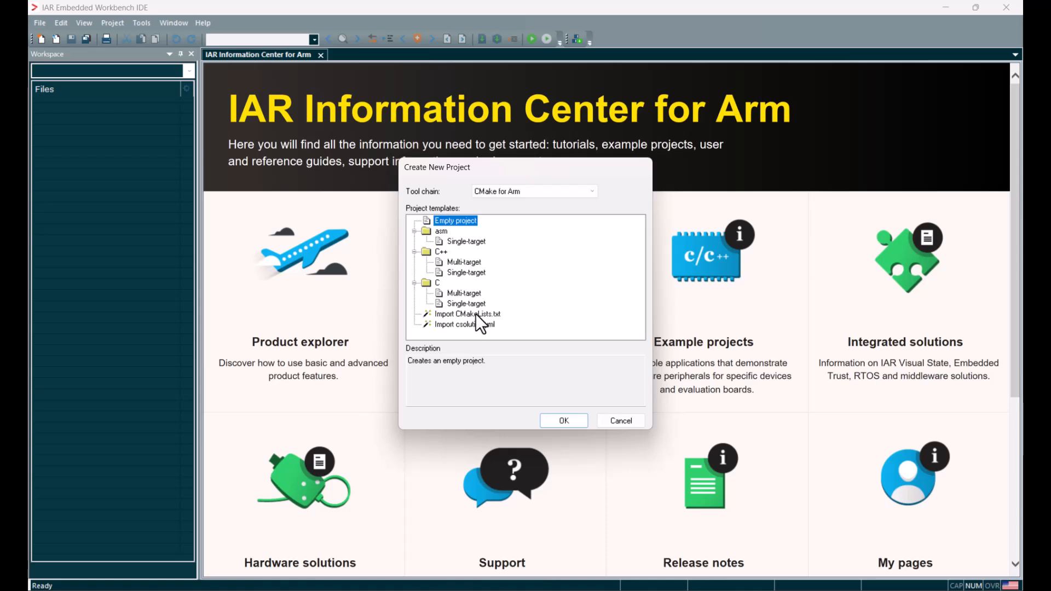
pyautogui.click(475, 314)
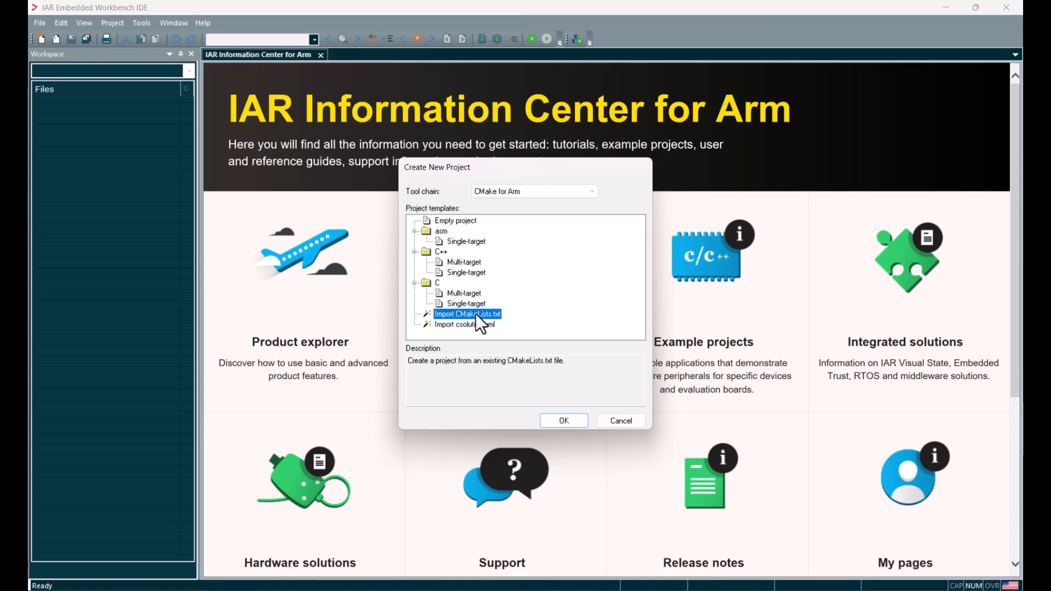
pyautogui.click(569, 422)
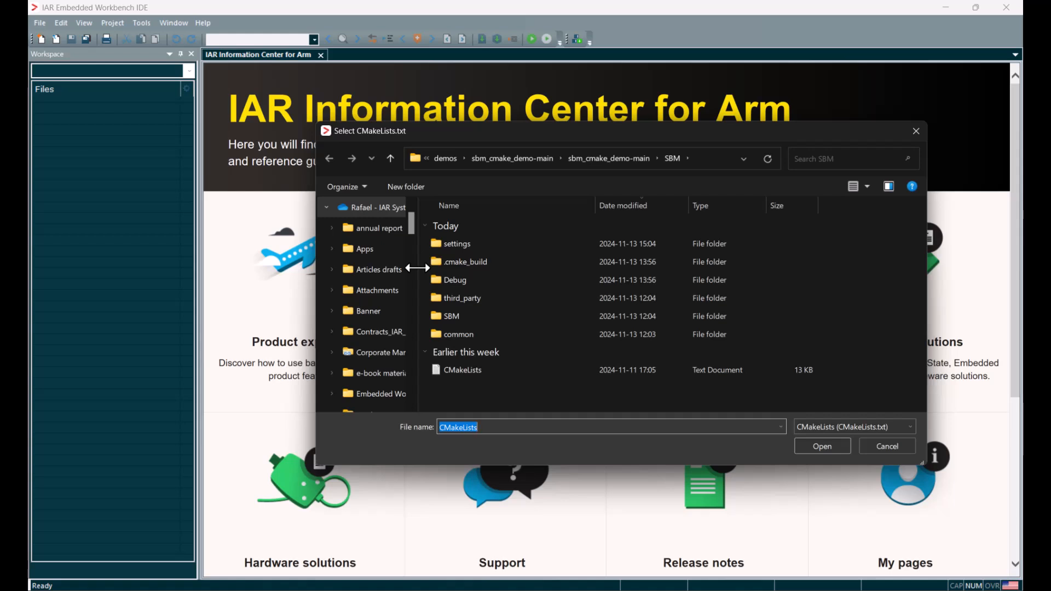
# Import the CMakeLists file from the SBM folder and save the project there as Cmake_Test
pyautogui.click(469, 365)
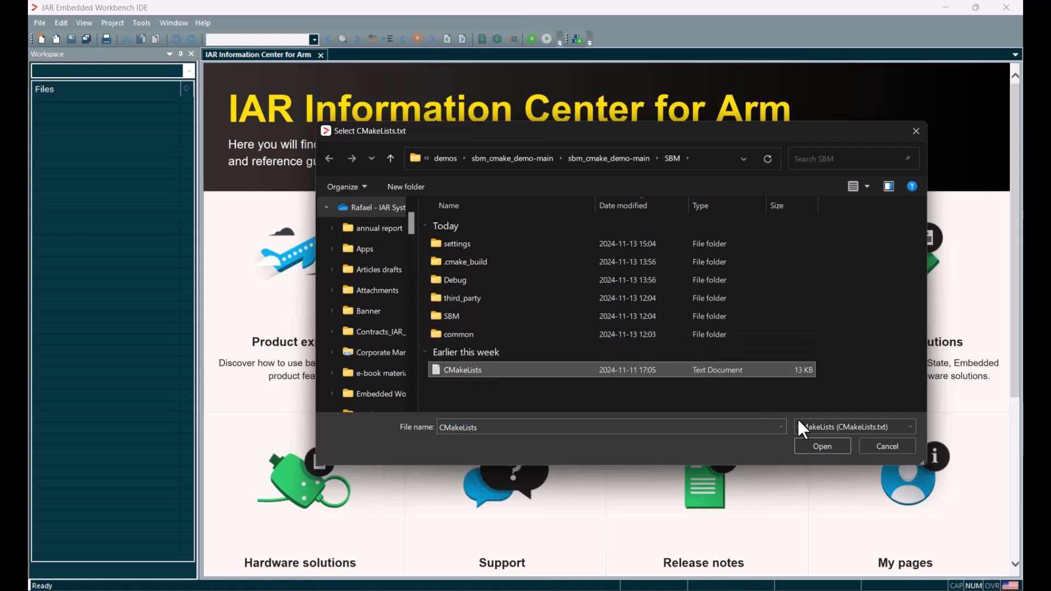
pyautogui.click(816, 448)
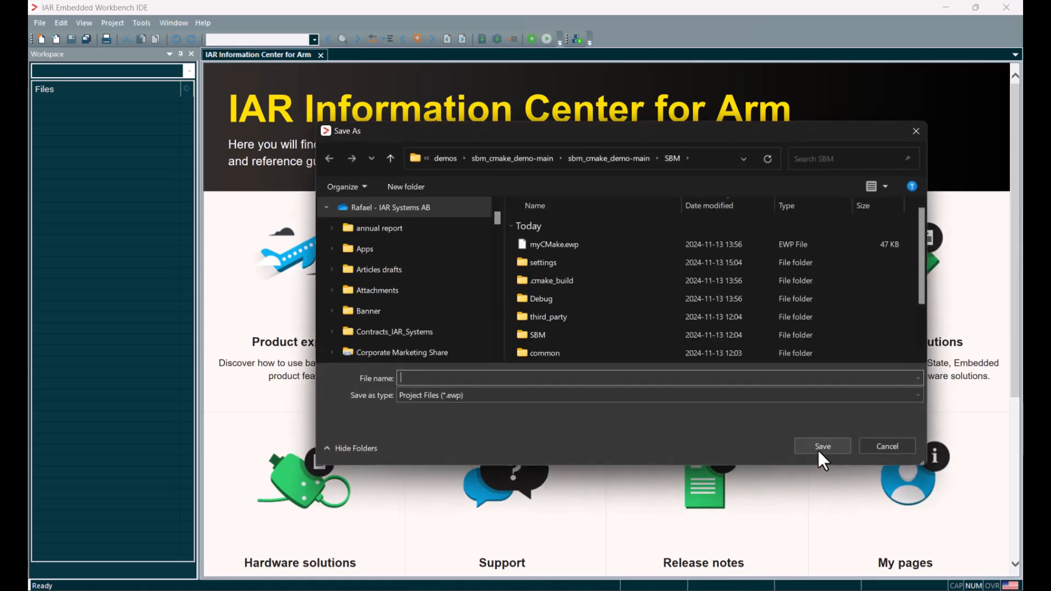
pyautogui.write('M')
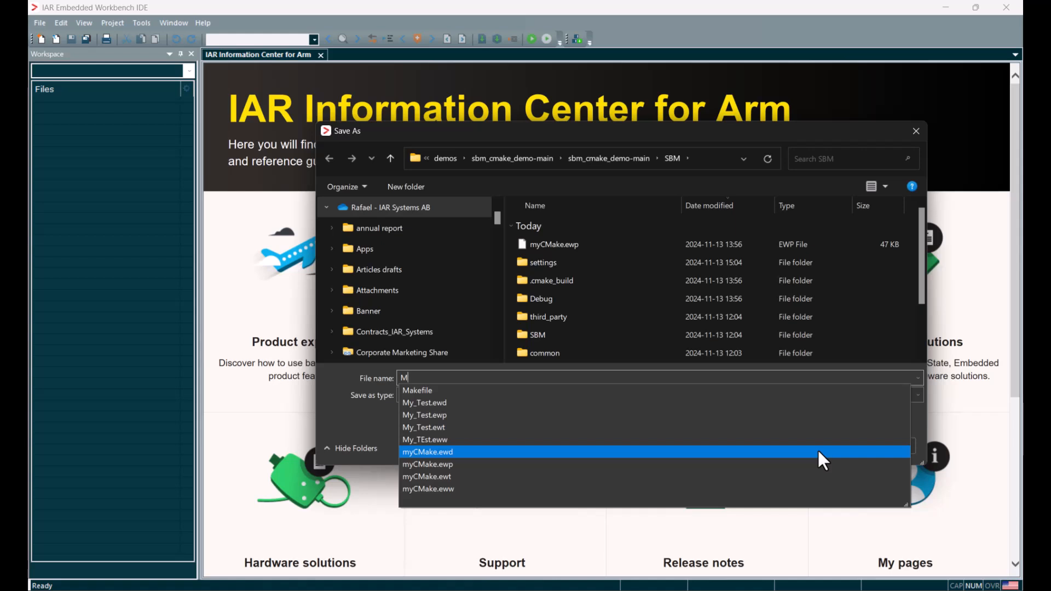
pyautogui.press('BackSpace')
pyautogui.write('Cma')
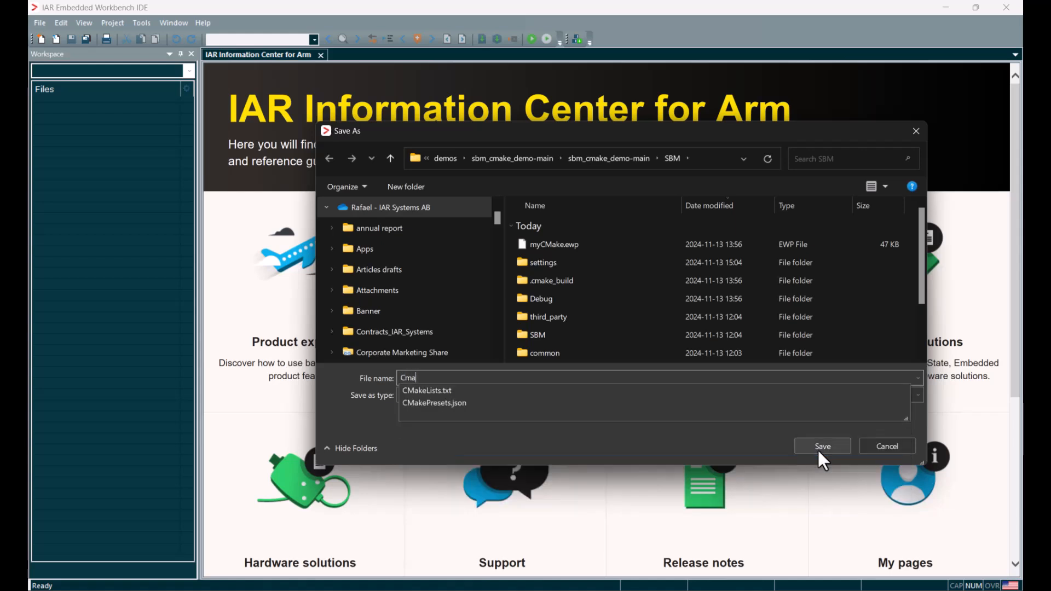
pyautogui.write('ke_Test')
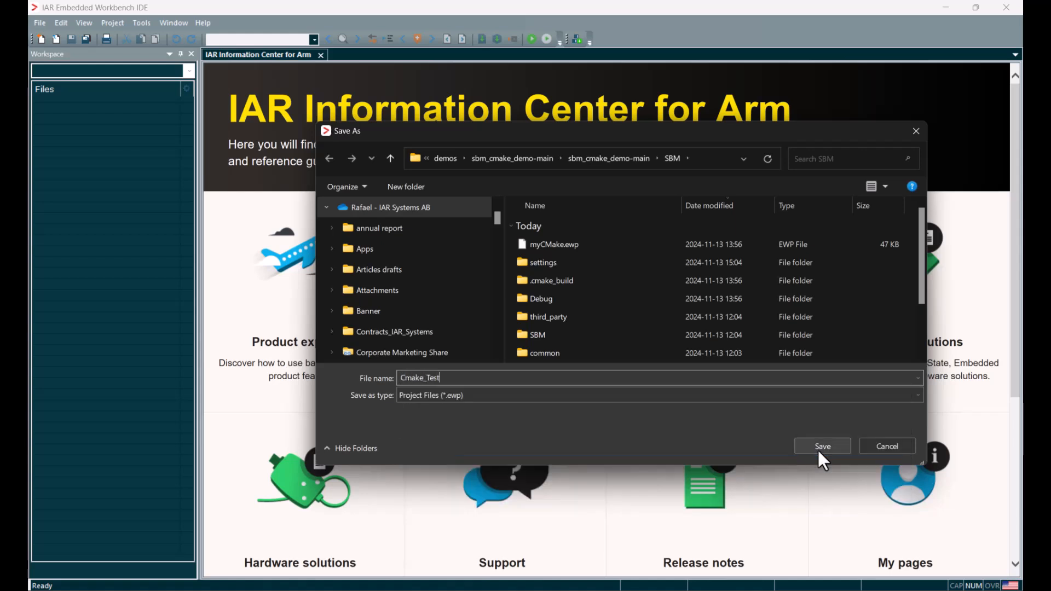
pyautogui.click(827, 446)
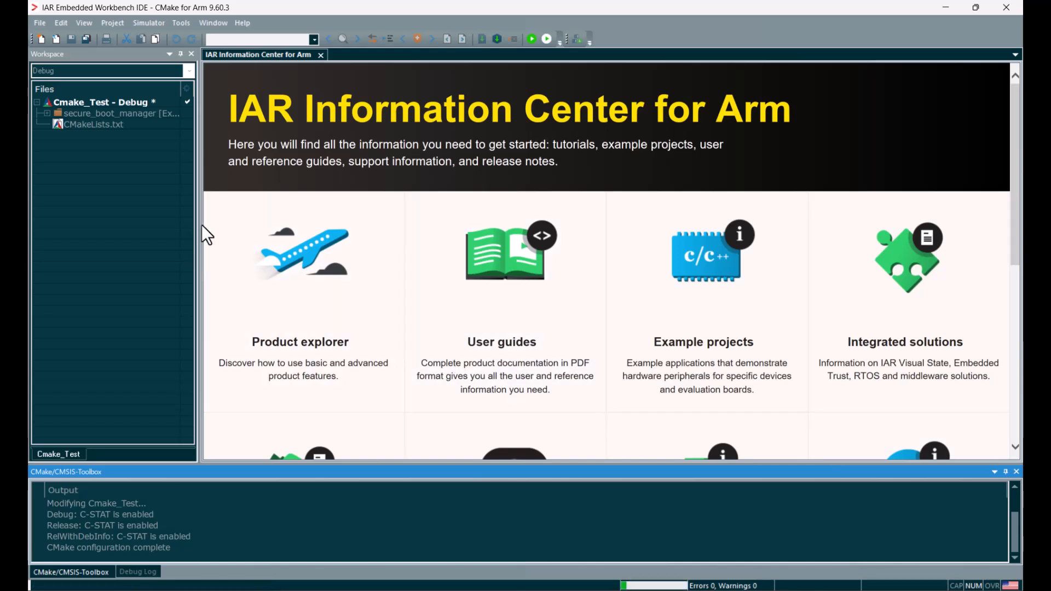
# Expand the secure_boot_manager source groups, including Src and STM32Cube_F4_v1_27_1, and open main.c from Src
pyautogui.moveTo(199, 225); pyautogui.dragTo(339, 229)
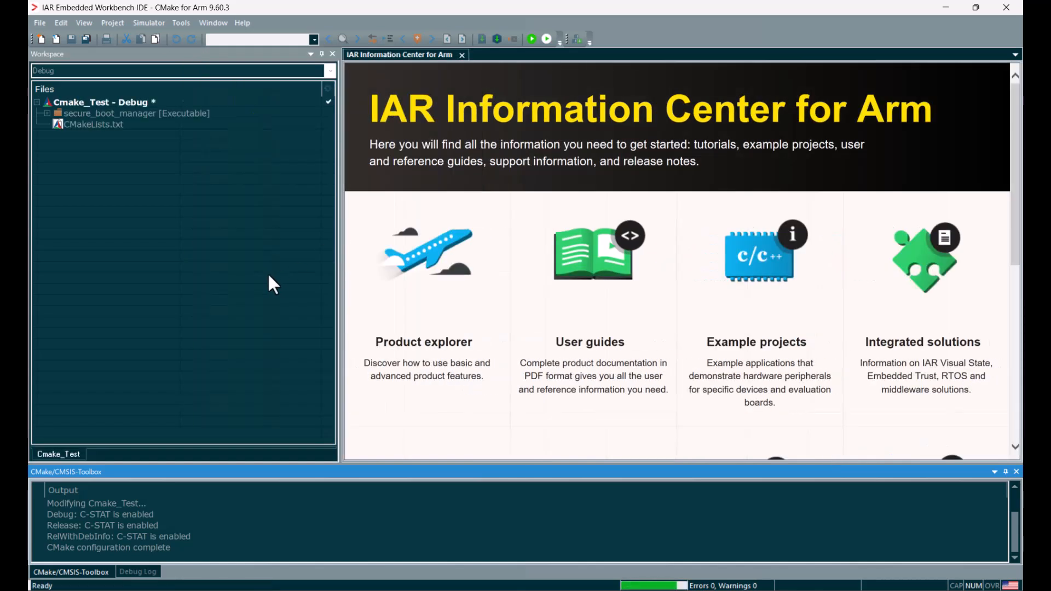
pyautogui.click(47, 113)
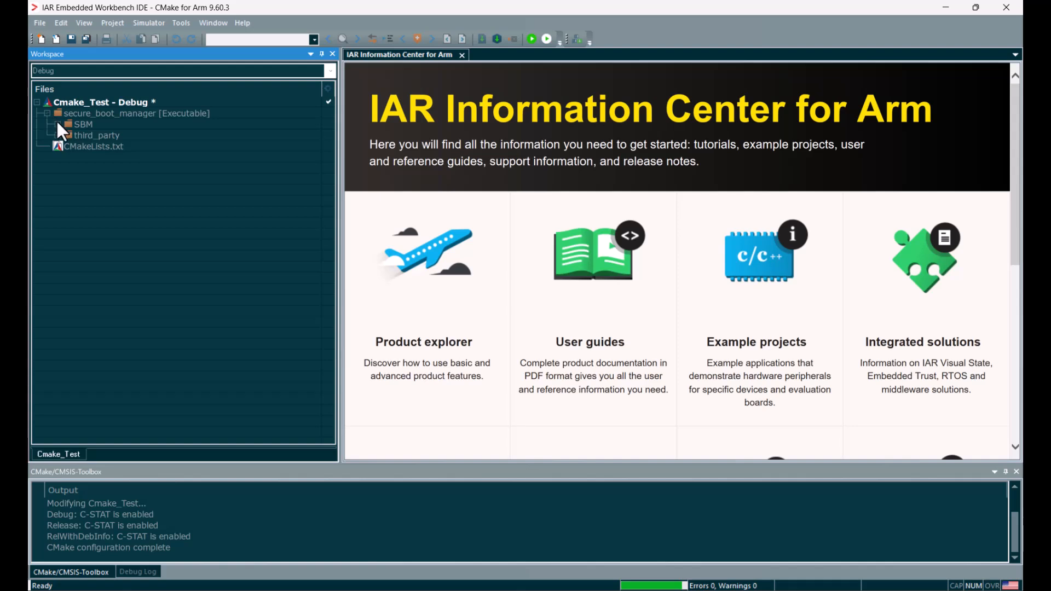
pyautogui.click(58, 124)
pyautogui.click(57, 168)
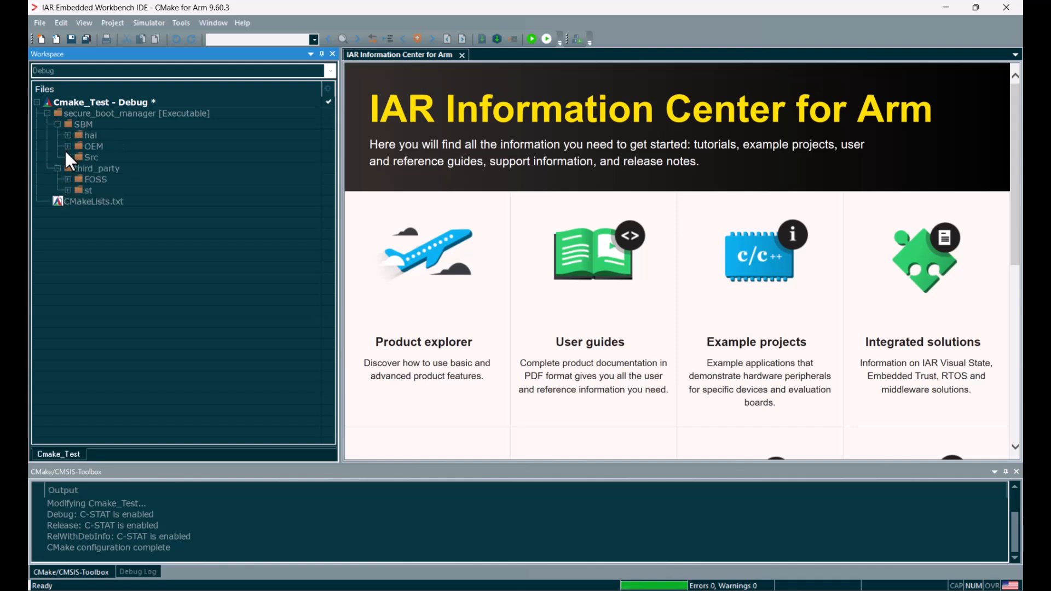
pyautogui.click(67, 156)
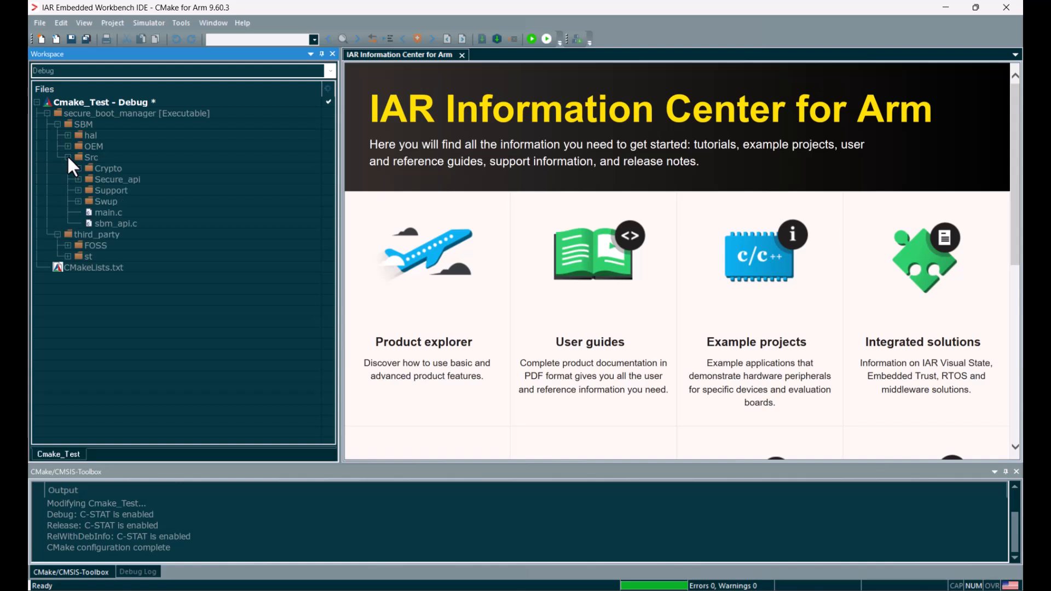
pyautogui.click(67, 256)
pyautogui.click(78, 267)
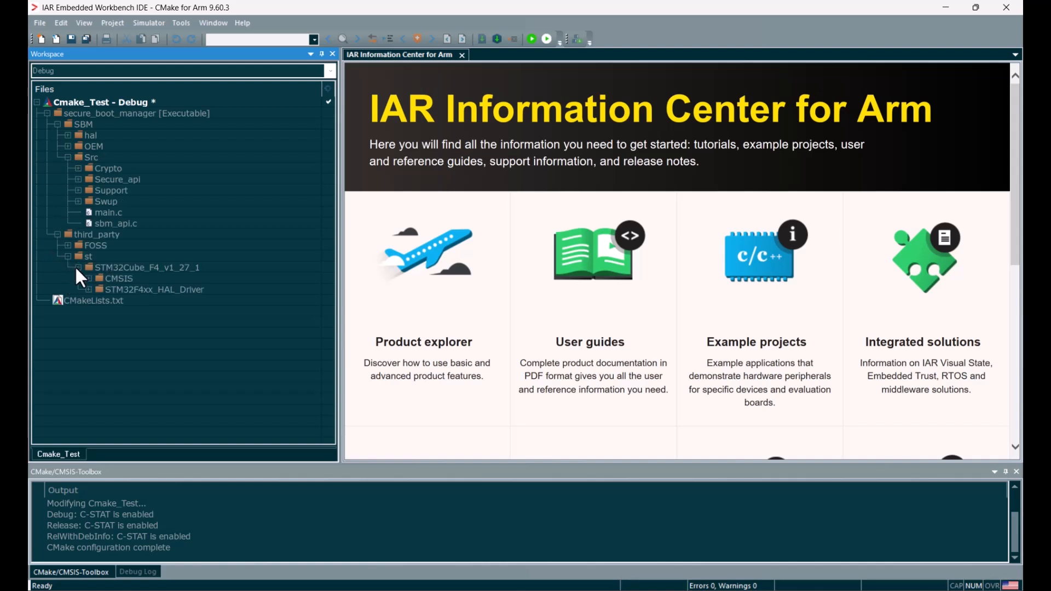
pyautogui.doubleClick(107, 212)
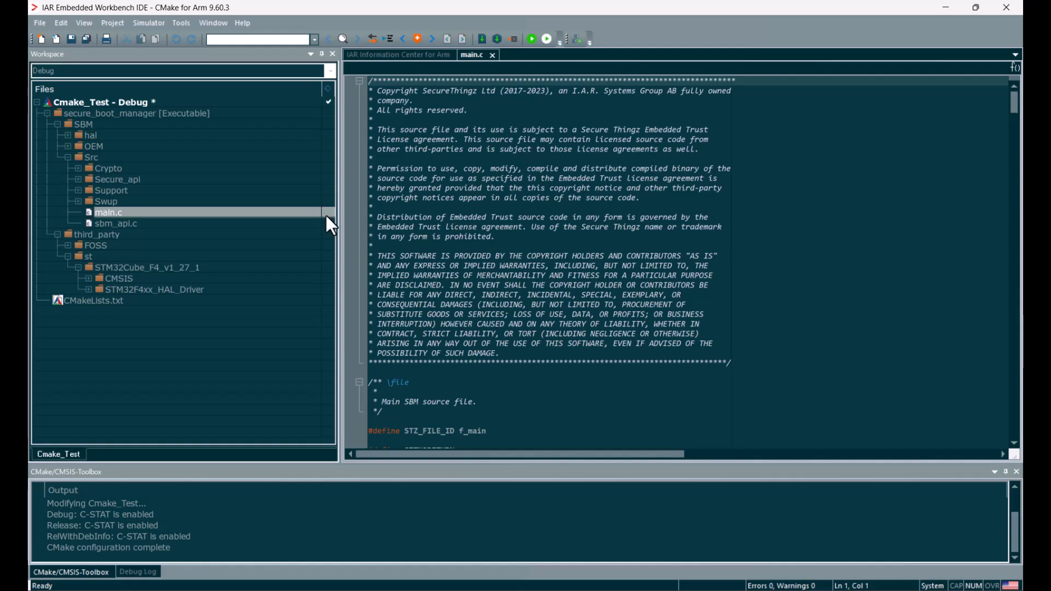
# In the Cmake_Test project options, set the target processor variant to the device ST STM32F429II
pyautogui.click(131, 100)
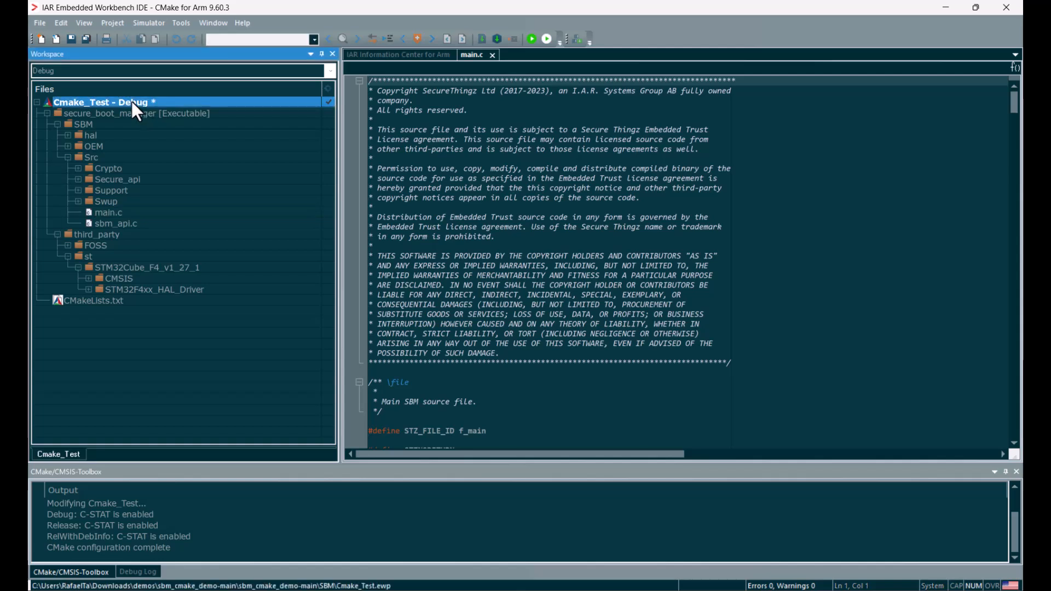
pyautogui.rightClick(131, 100)
pyautogui.click(175, 111)
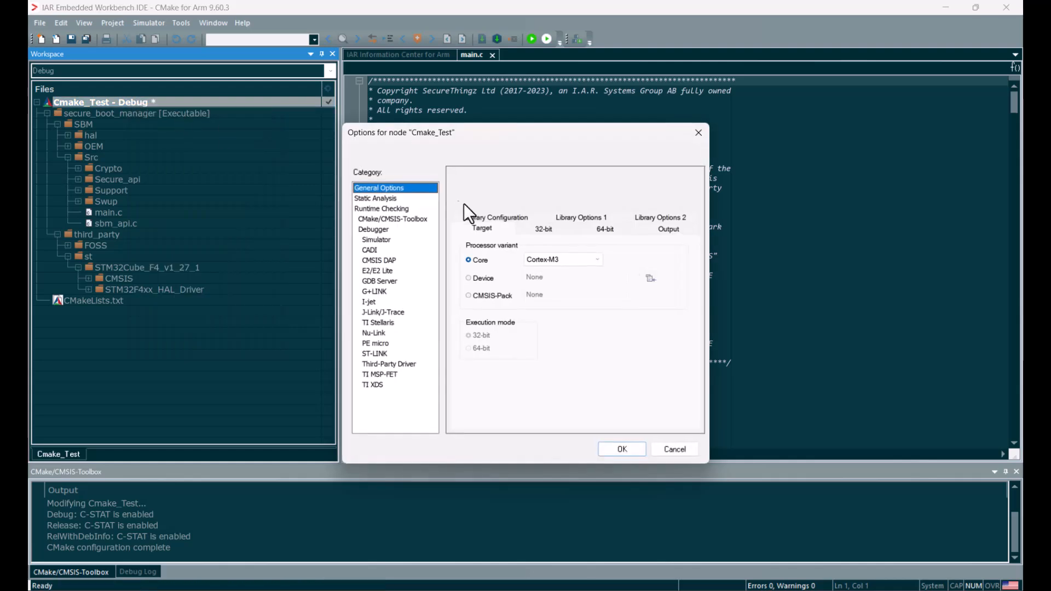
pyautogui.click(468, 277)
pyautogui.click(652, 279)
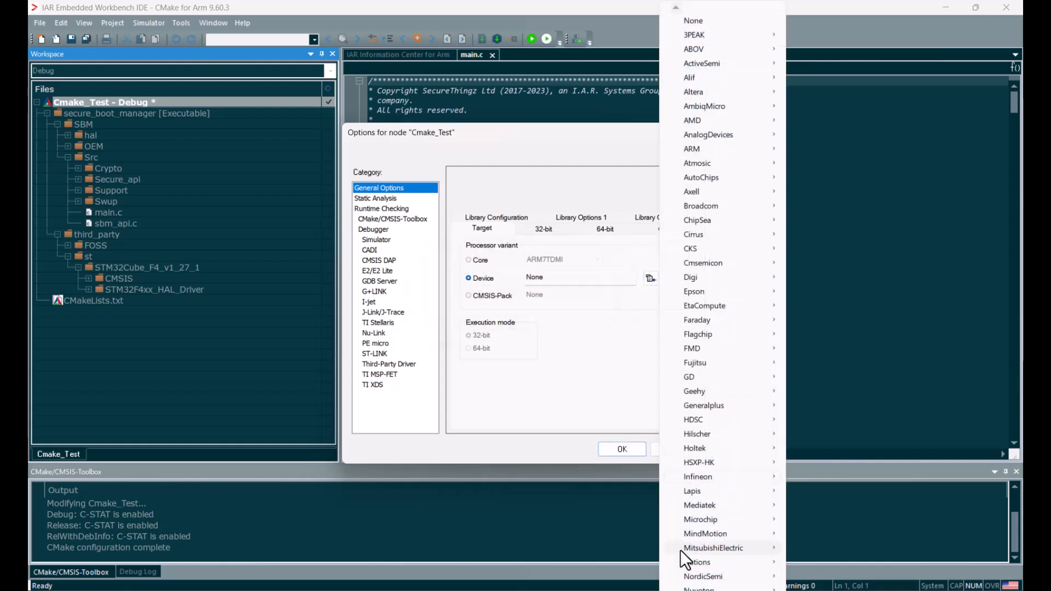
pyautogui.moveTo(675, 590)
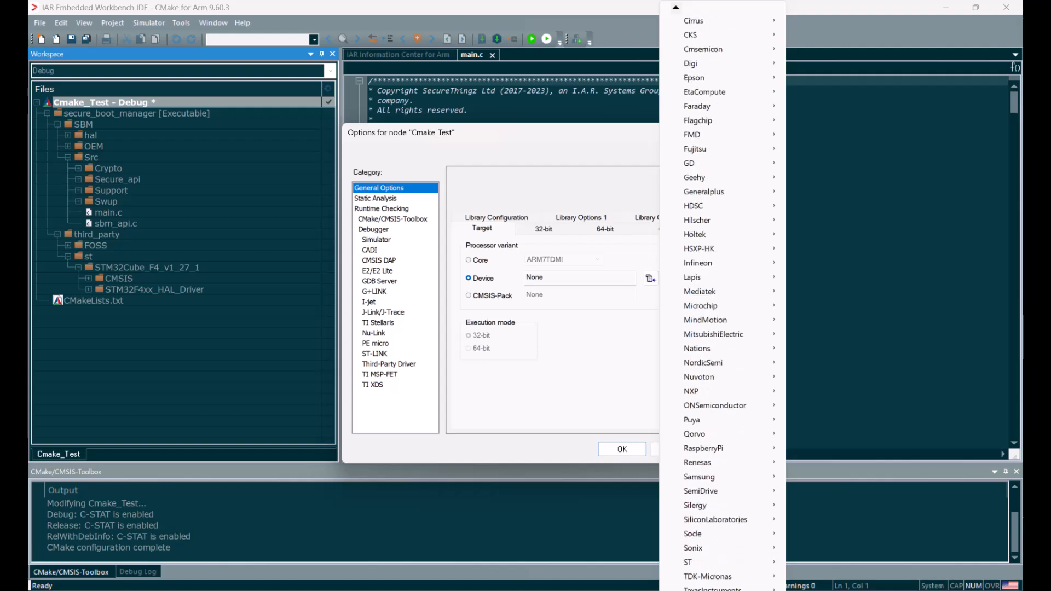
pyautogui.moveTo(699, 547)
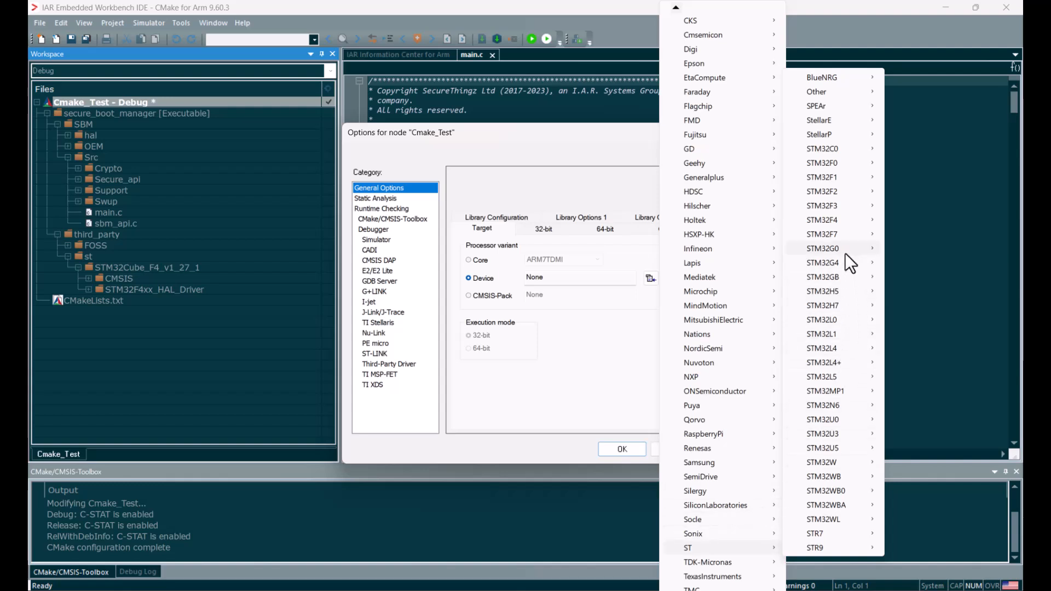
pyautogui.moveTo(840, 223)
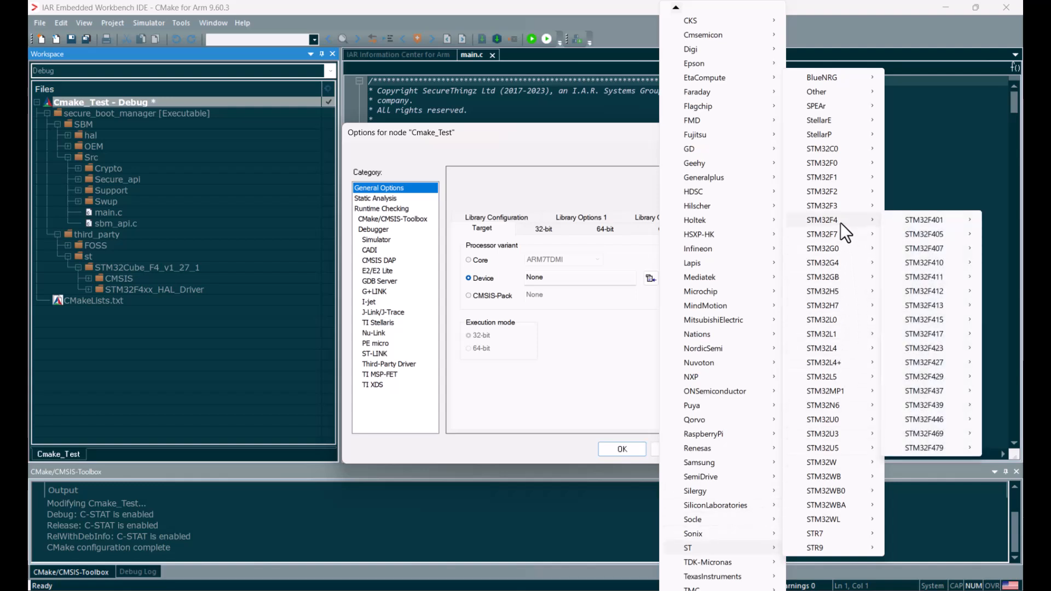
pyautogui.moveTo(922, 379)
pyautogui.click(822, 477)
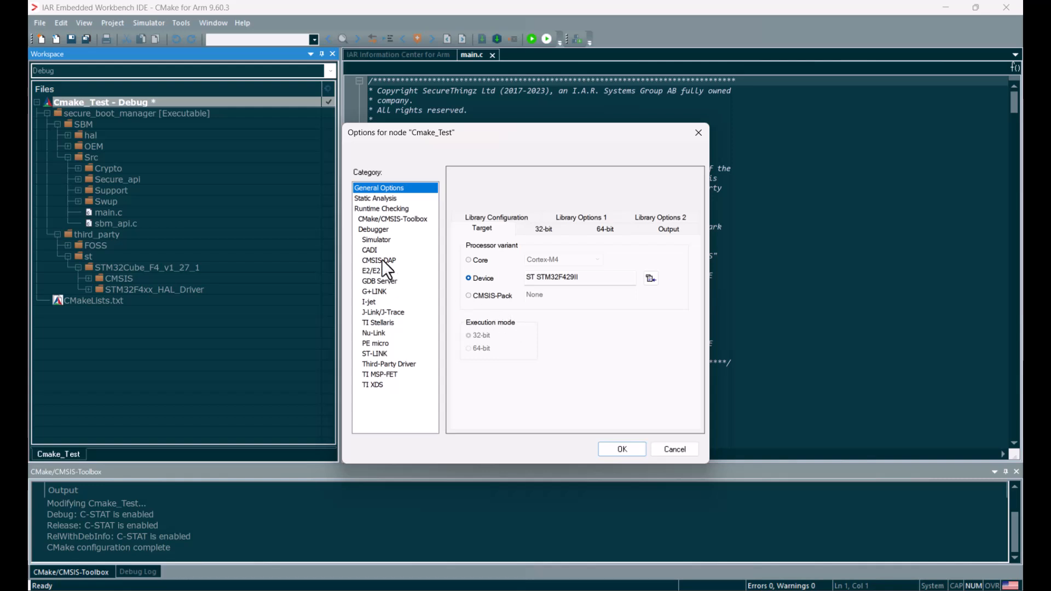
# Set the project's debugger driver to I-jet and apply the options
pyautogui.click(374, 231)
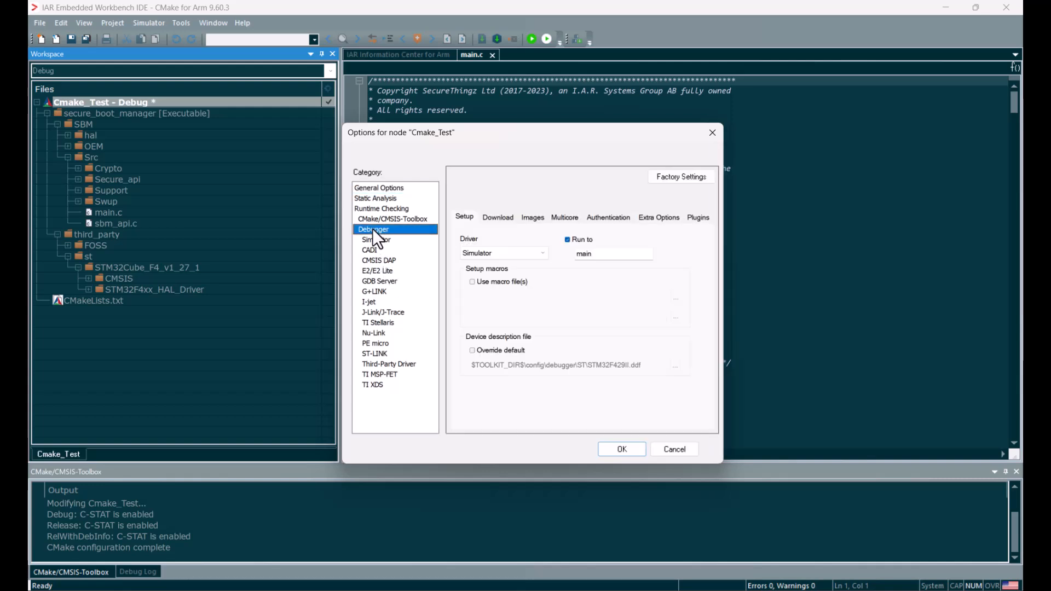
pyautogui.click(542, 252)
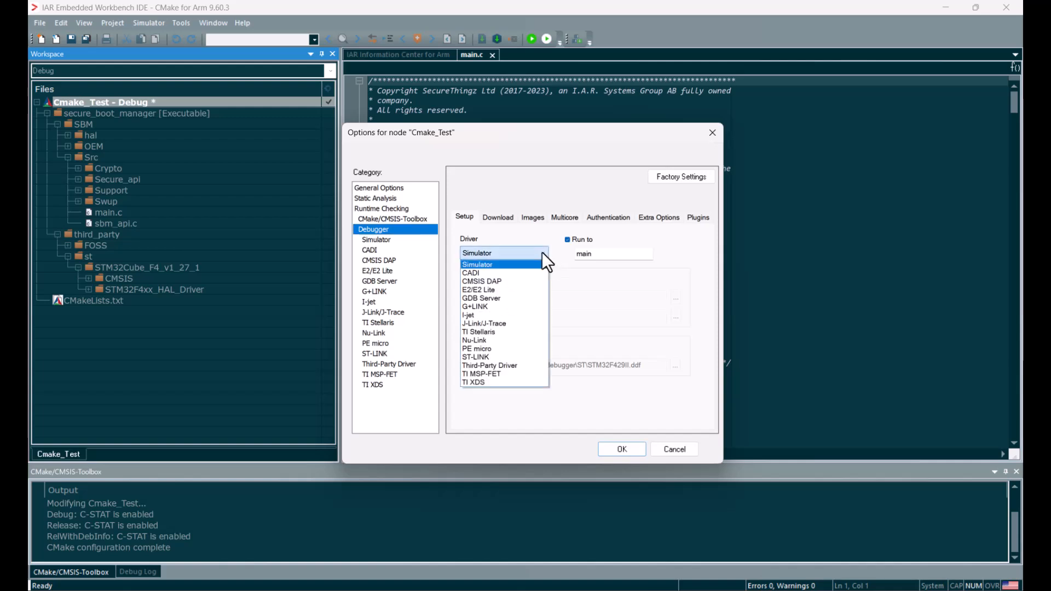
pyautogui.click(508, 314)
pyautogui.click(628, 454)
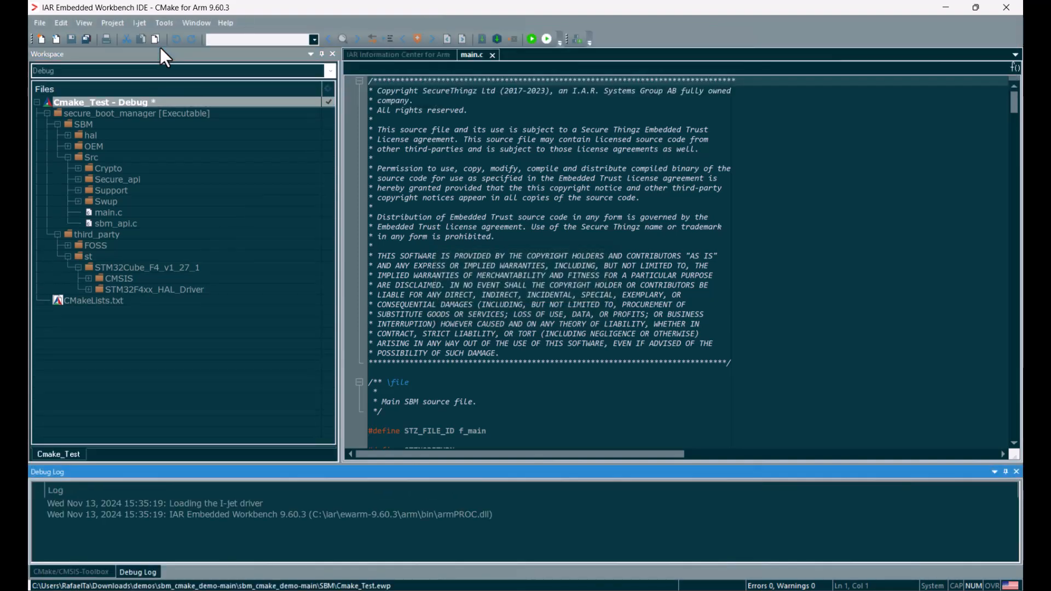
# Rebuild the entire project, saving the workspace as Cmake_Test in the SBM folder
pyautogui.click(116, 23)
pyautogui.click(141, 297)
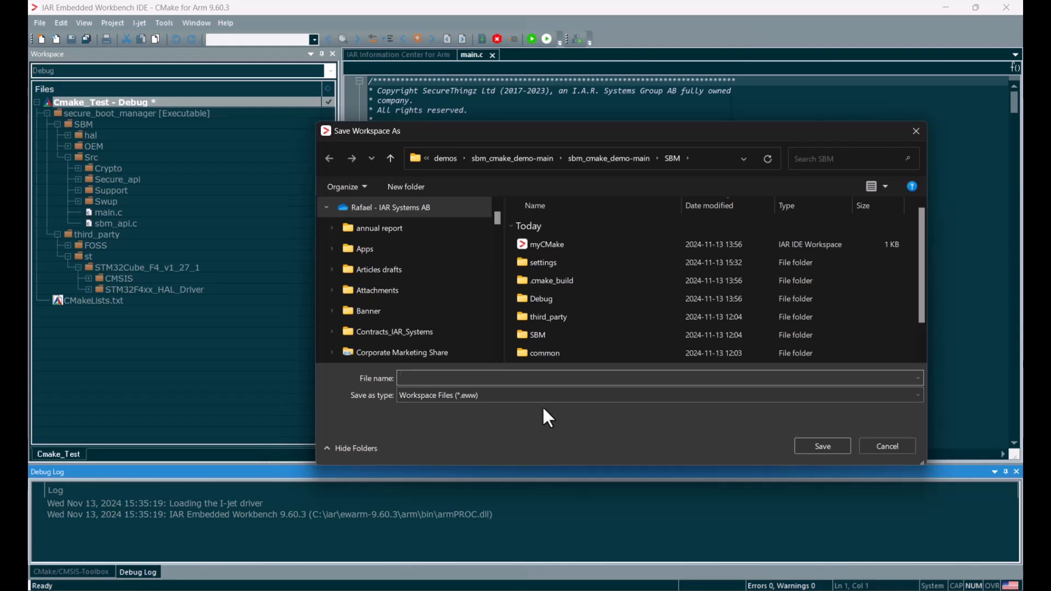
pyautogui.write('CMake')
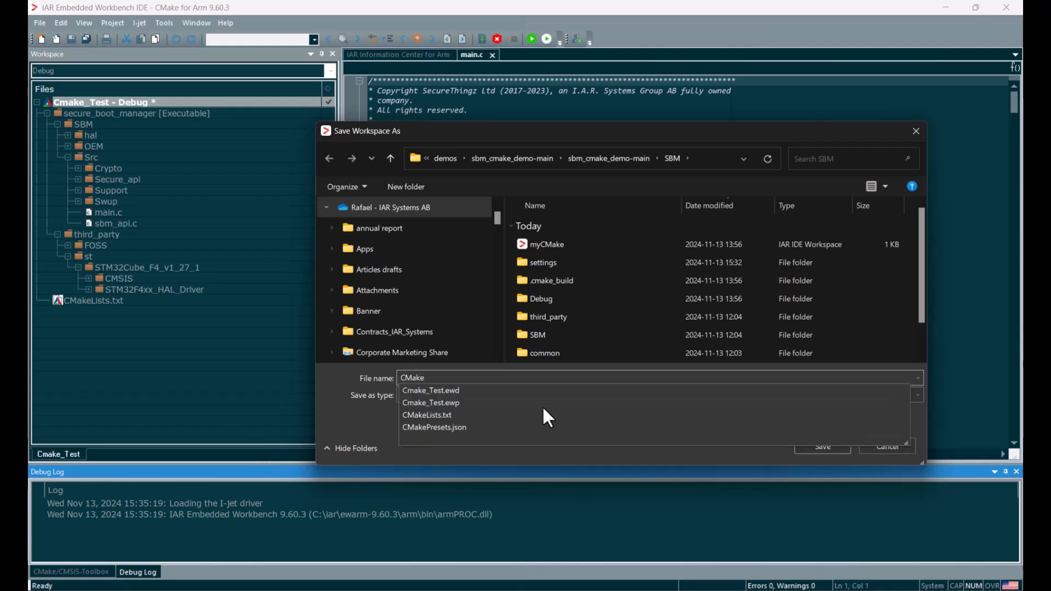
pyautogui.click(495, 390)
pyautogui.click(484, 377)
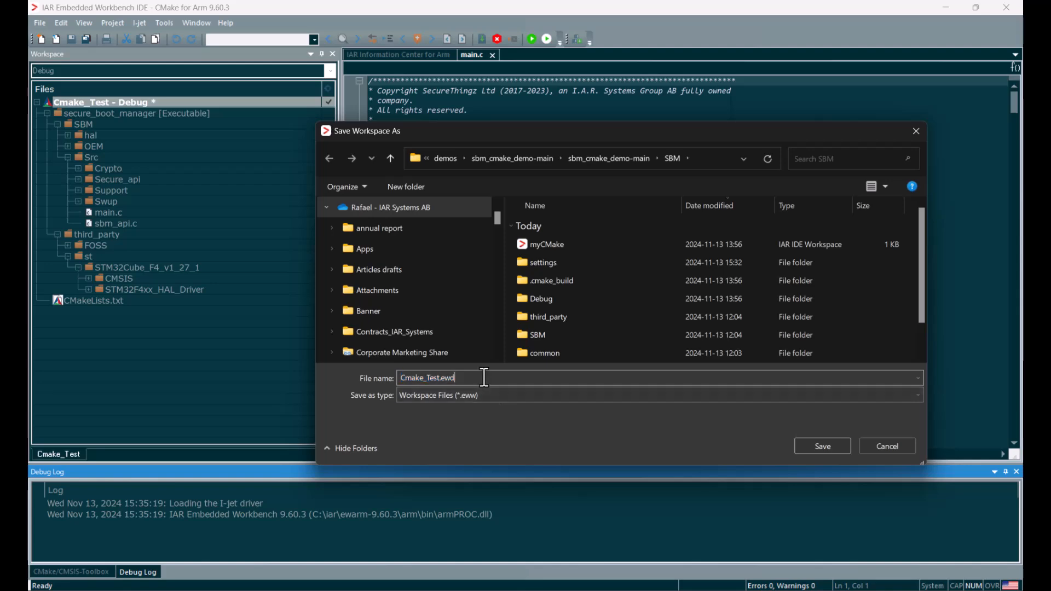
pyautogui.press('BackSpace')
pyautogui.press('BackSpace')
pyautogui.press('BackSpace')
pyautogui.press('BackSpace')
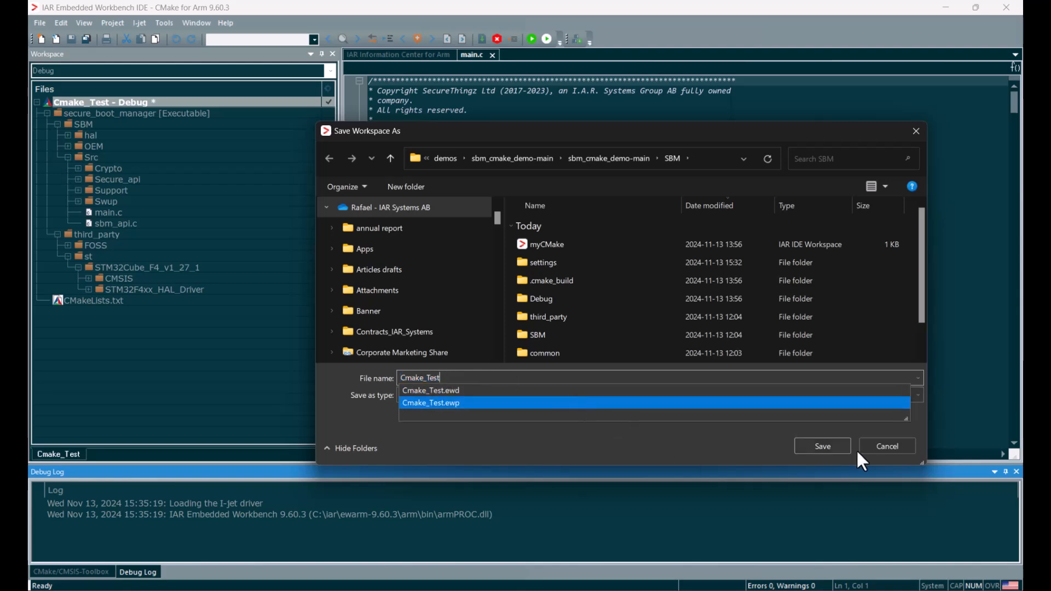
pyautogui.click(801, 447)
pyautogui.click(820, 446)
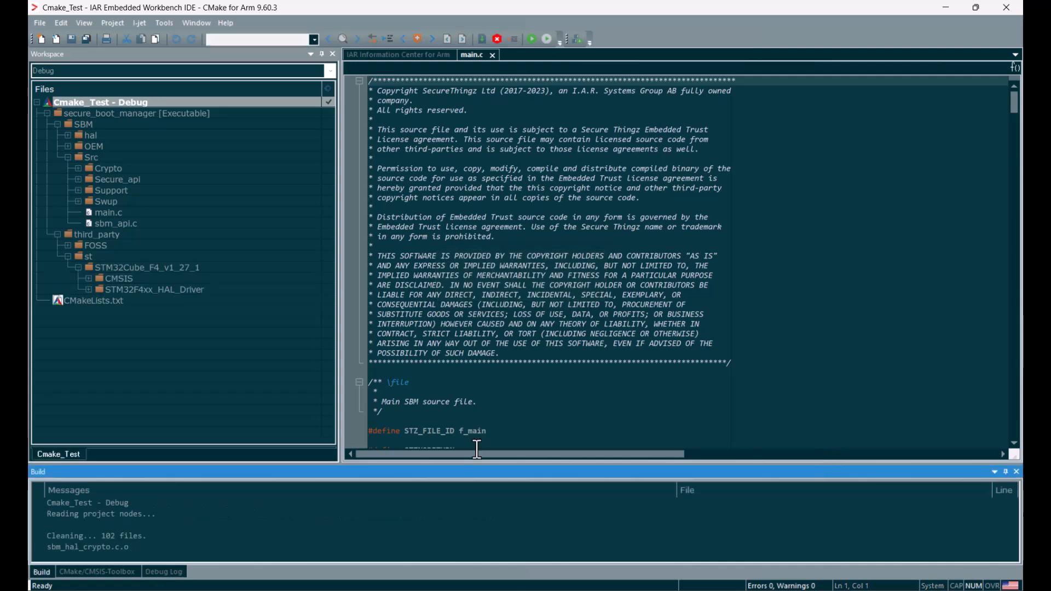
pyautogui.moveTo(468, 462); pyautogui.dragTo(476, 294)
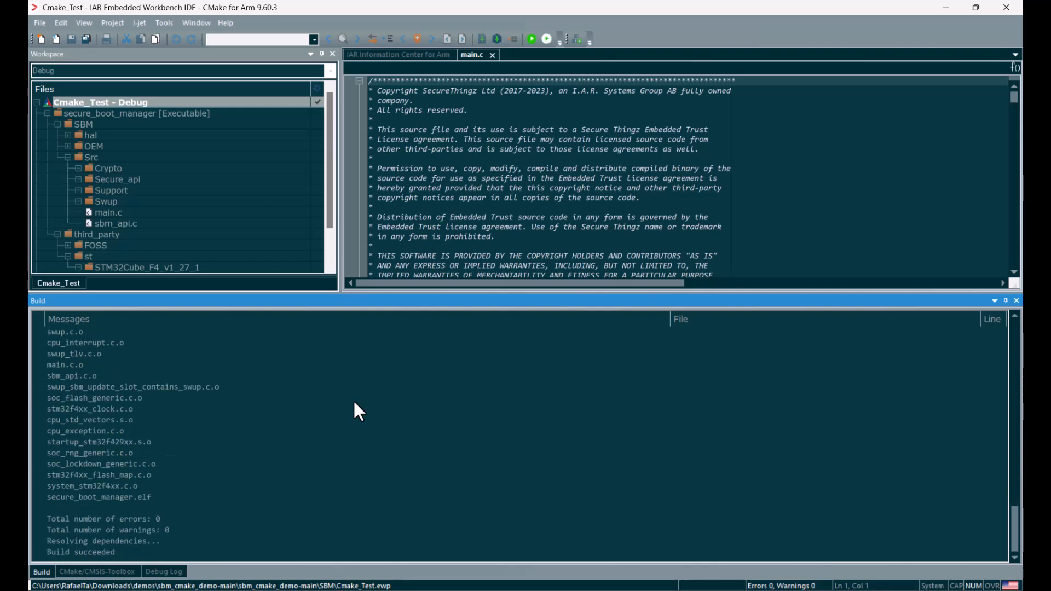
pyautogui.moveTo(432, 292); pyautogui.dragTo(437, 428)
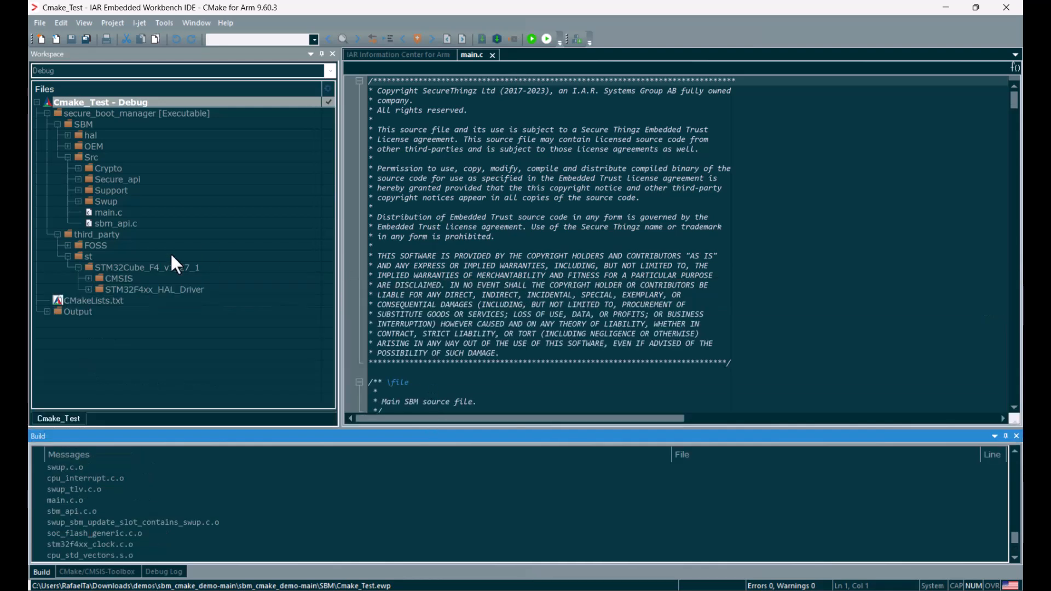
# Expand the Output group, select secure_boot_manager.elf, and start a download-and-debug session, stepping into main to the hal_init() call
pyautogui.click(47, 312)
pyautogui.click(178, 327)
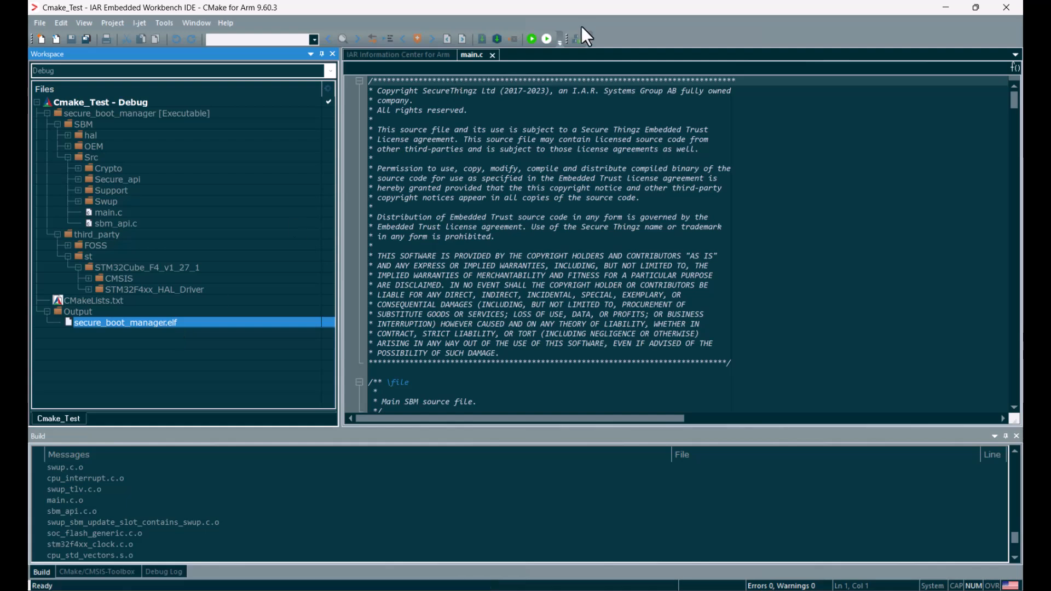
pyautogui.click(531, 39)
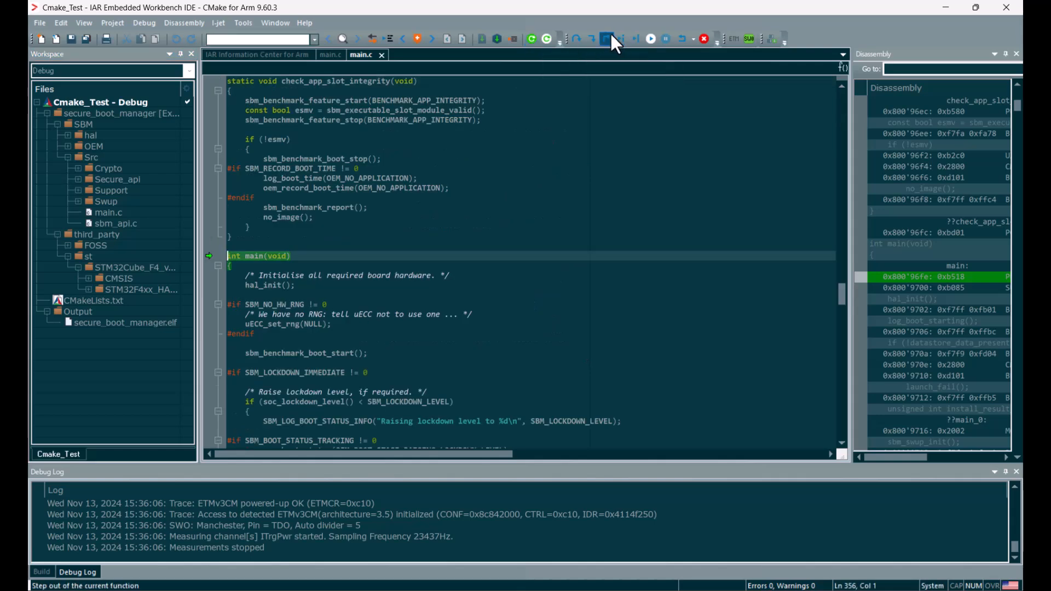
pyautogui.click(590, 39)
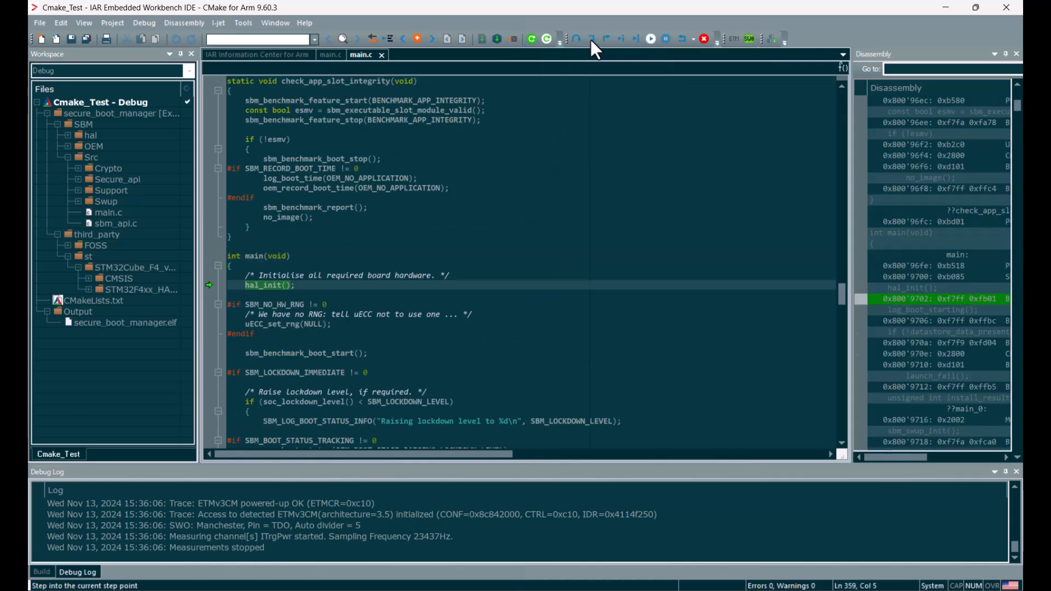
pyautogui.click(85, 24)
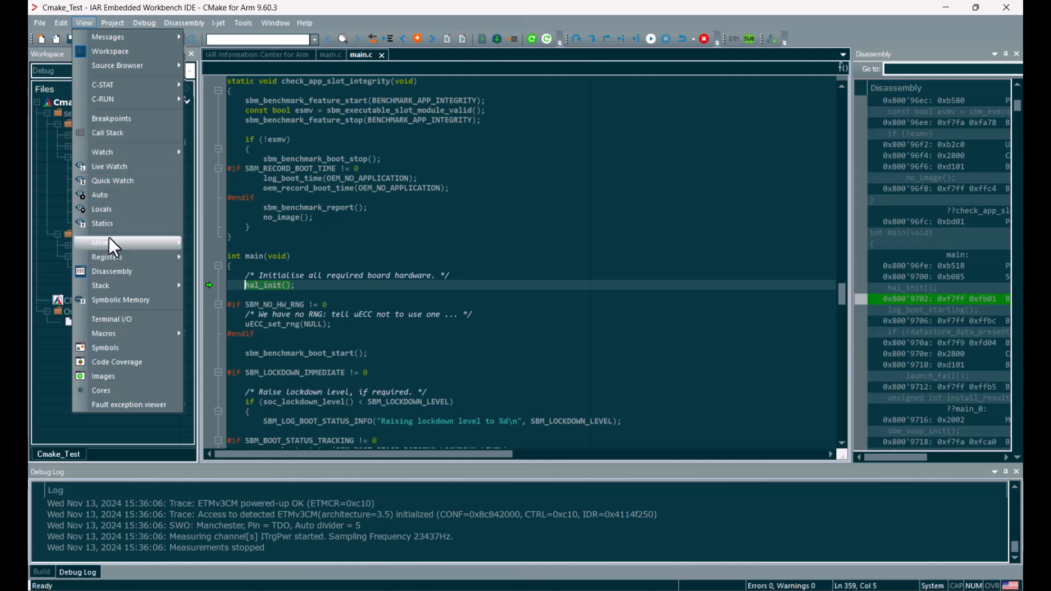
pyautogui.moveTo(112, 264)
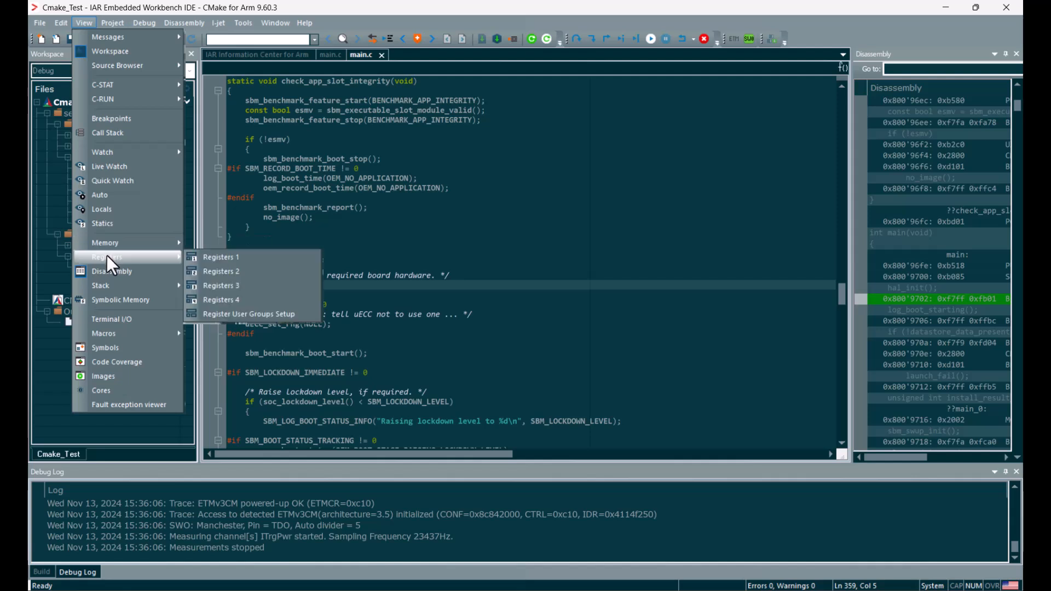
pyautogui.click(513, 196)
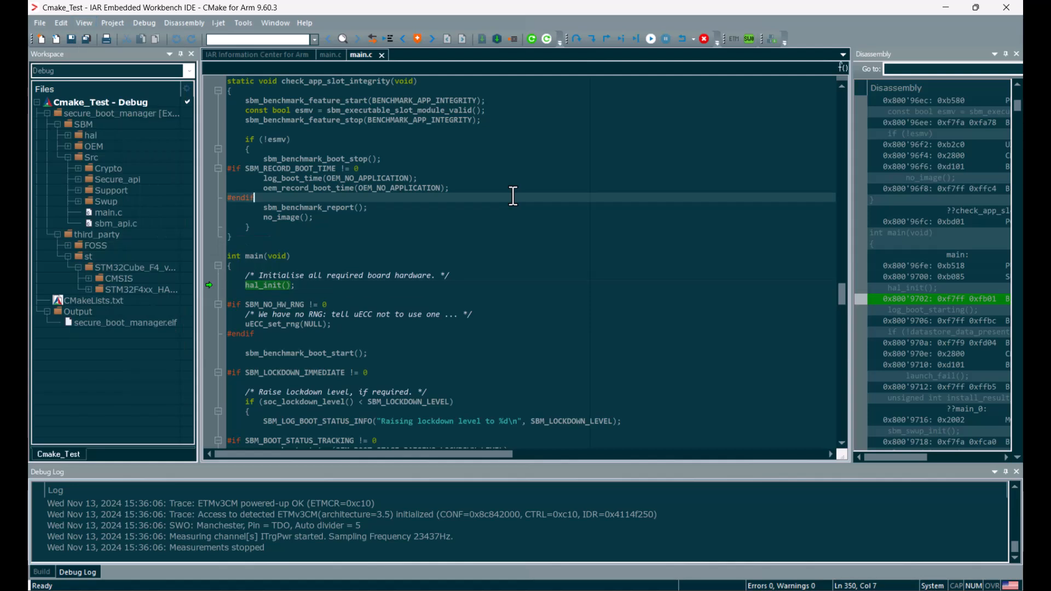
# Open CMakeLists.txt from the project tree and stop the debugging session
pyautogui.doubleClick(117, 303)
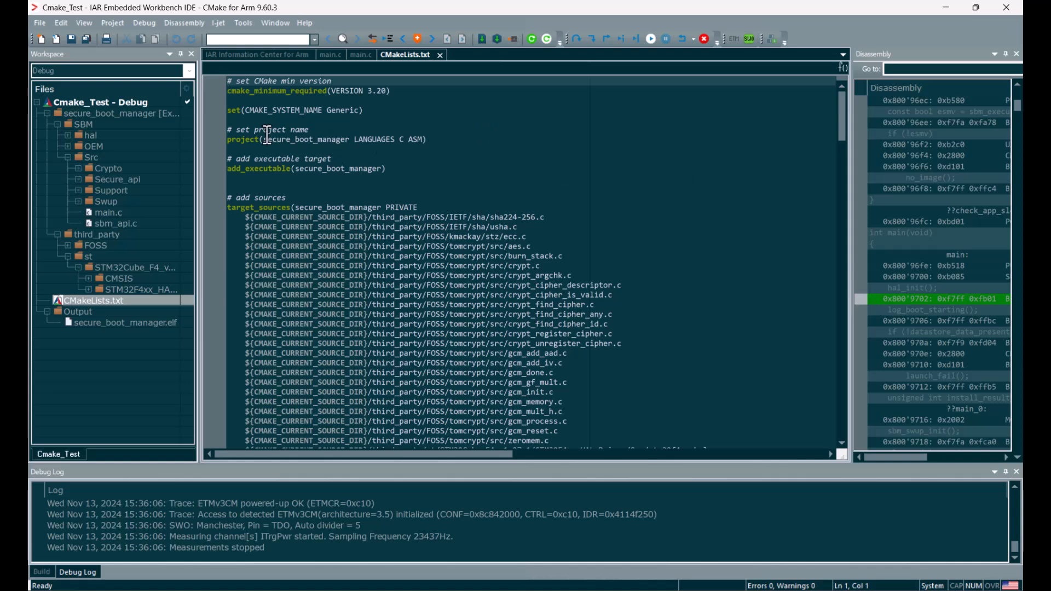
pyautogui.click(120, 101)
pyautogui.rightClick(119, 101)
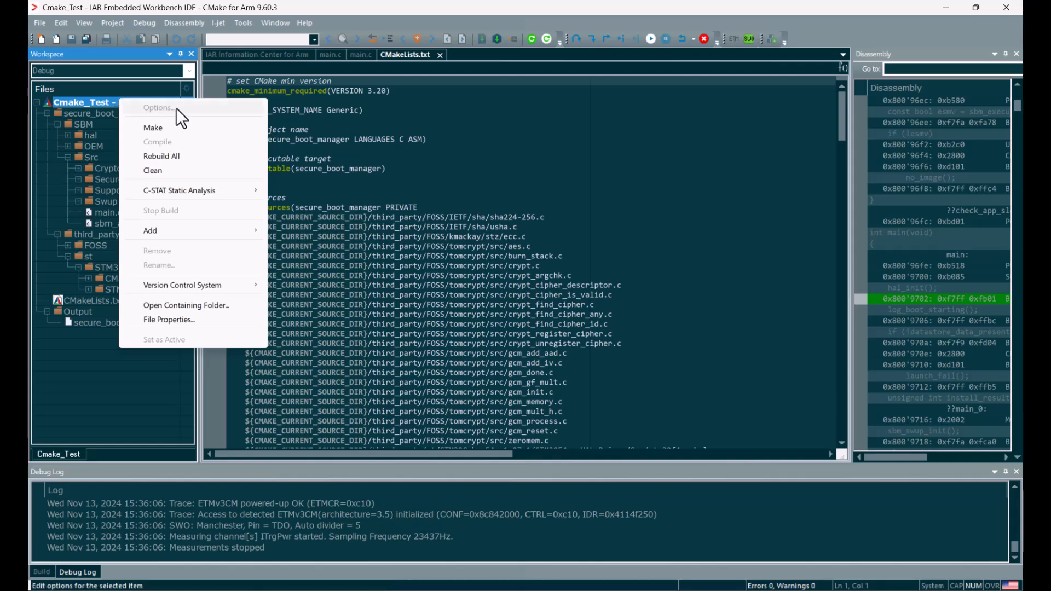
pyautogui.click(703, 39)
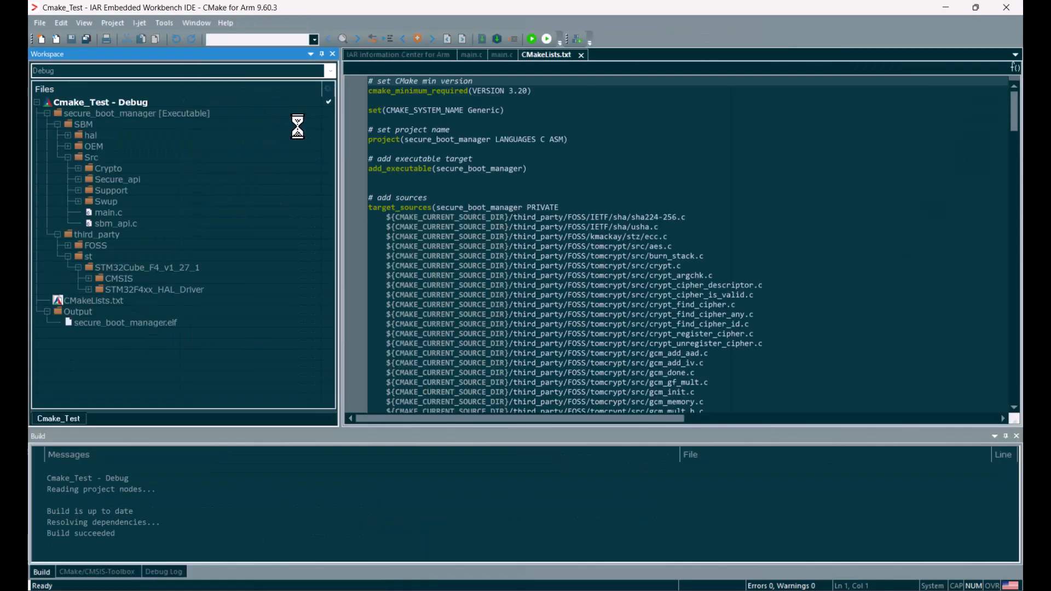
# Review the core and device choices for the processor variant in the Cmake_Test general options, and cancel the options
pyautogui.rightClick(133, 102)
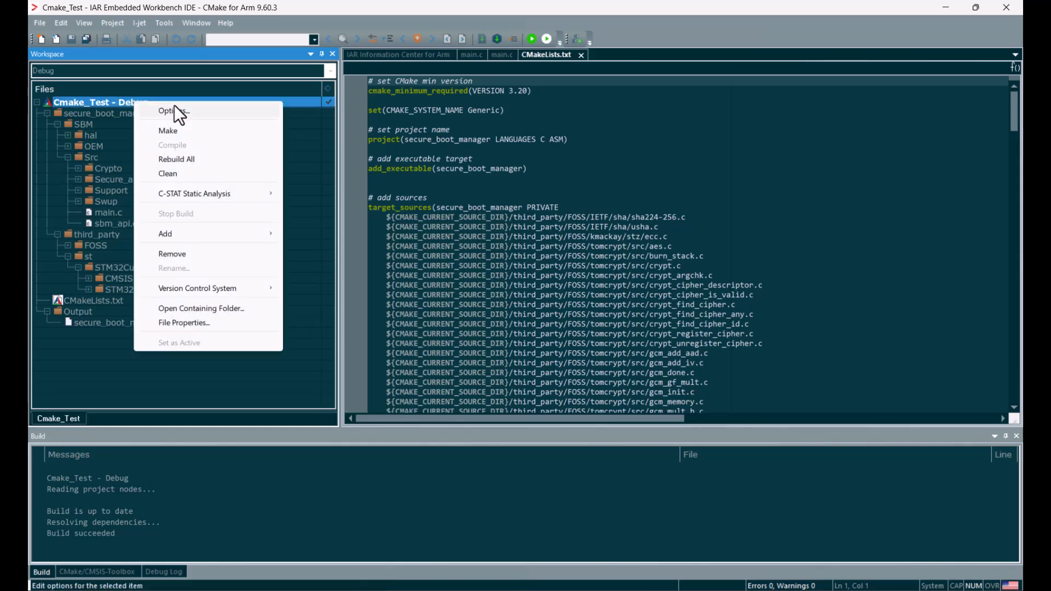
pyautogui.click(189, 111)
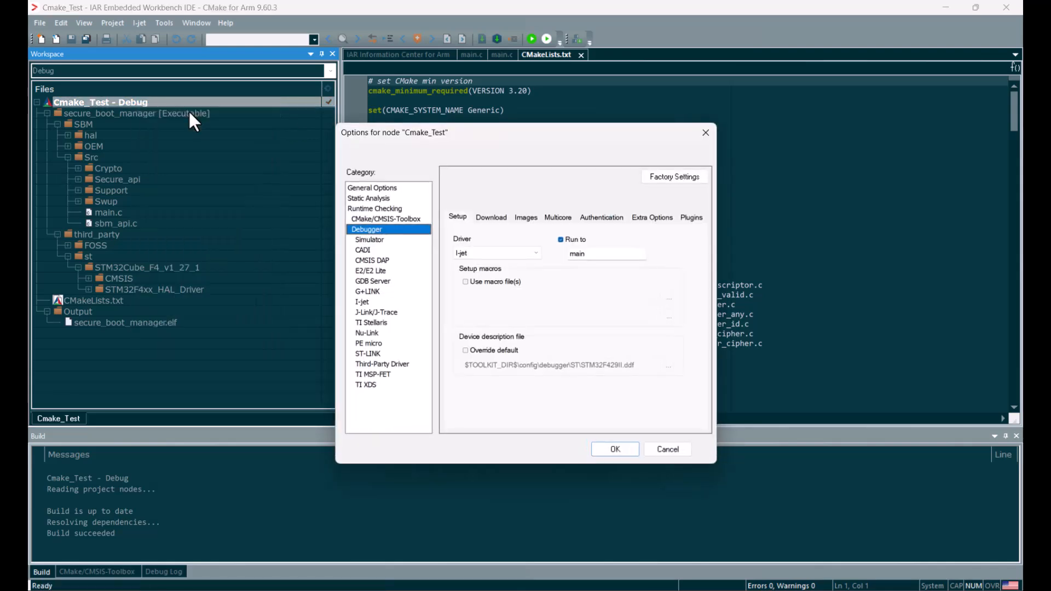
pyautogui.click(368, 188)
pyautogui.click(476, 260)
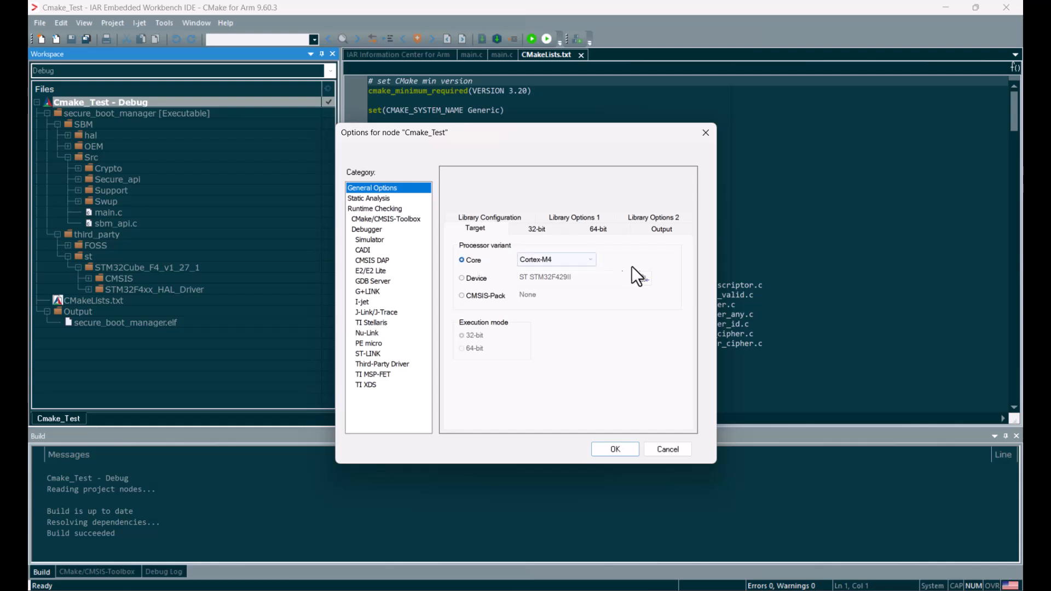
pyautogui.click(589, 262)
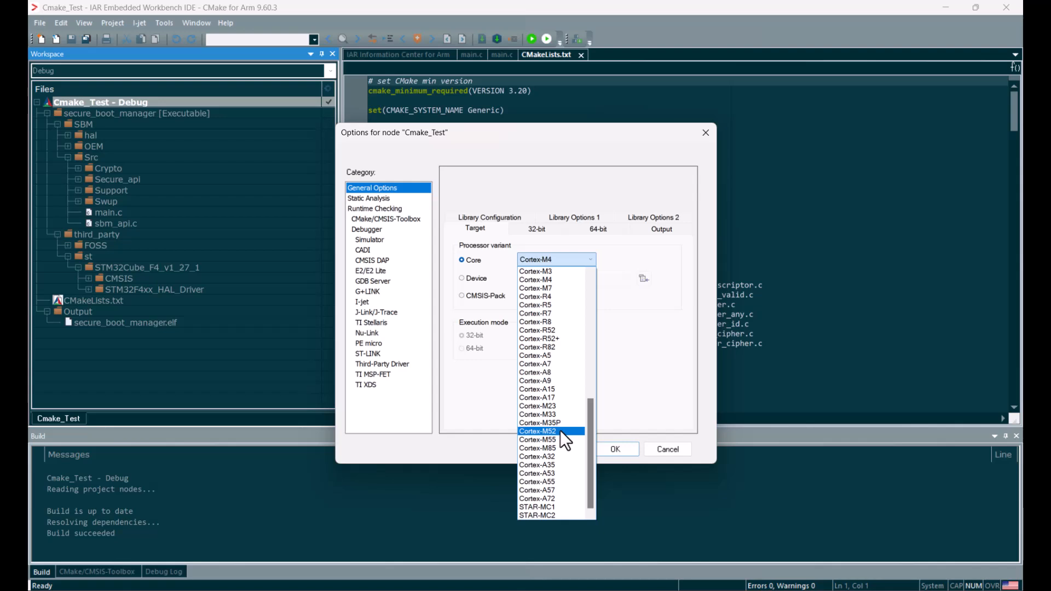
pyautogui.click(639, 368)
pyautogui.click(472, 278)
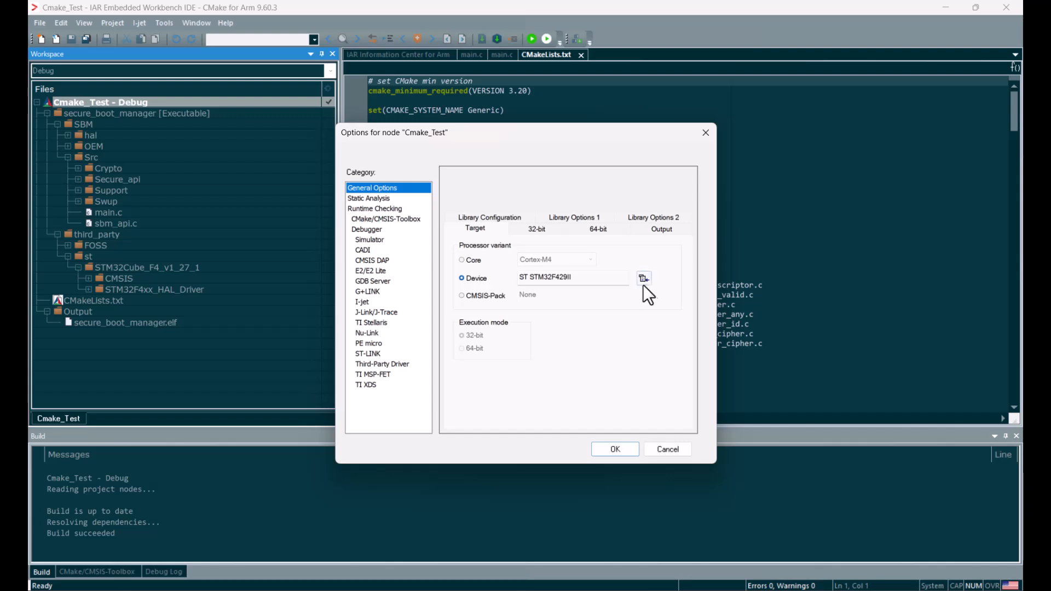
pyautogui.click(644, 278)
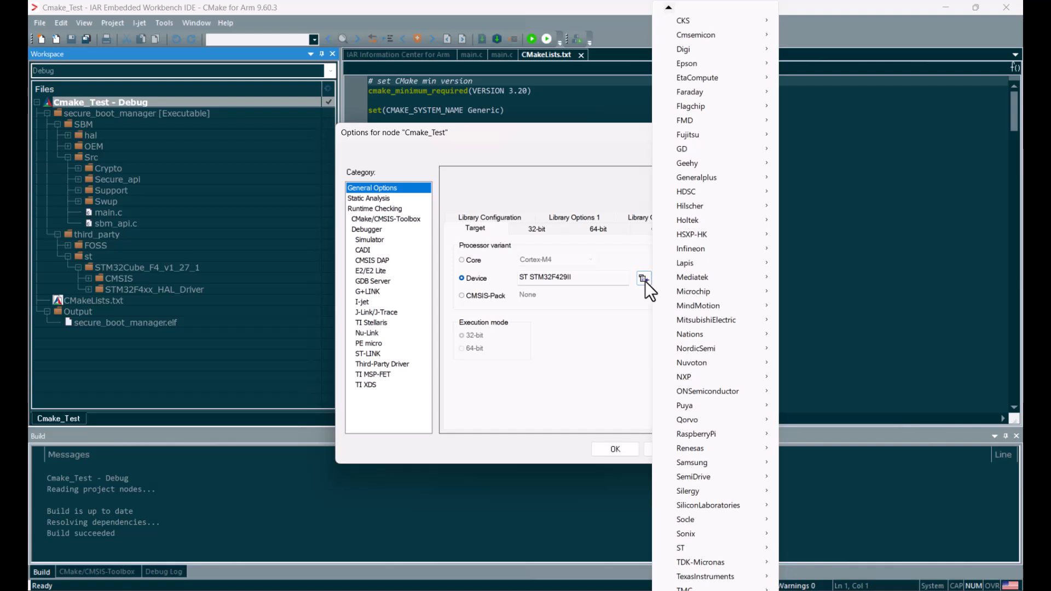
pyautogui.click(563, 382)
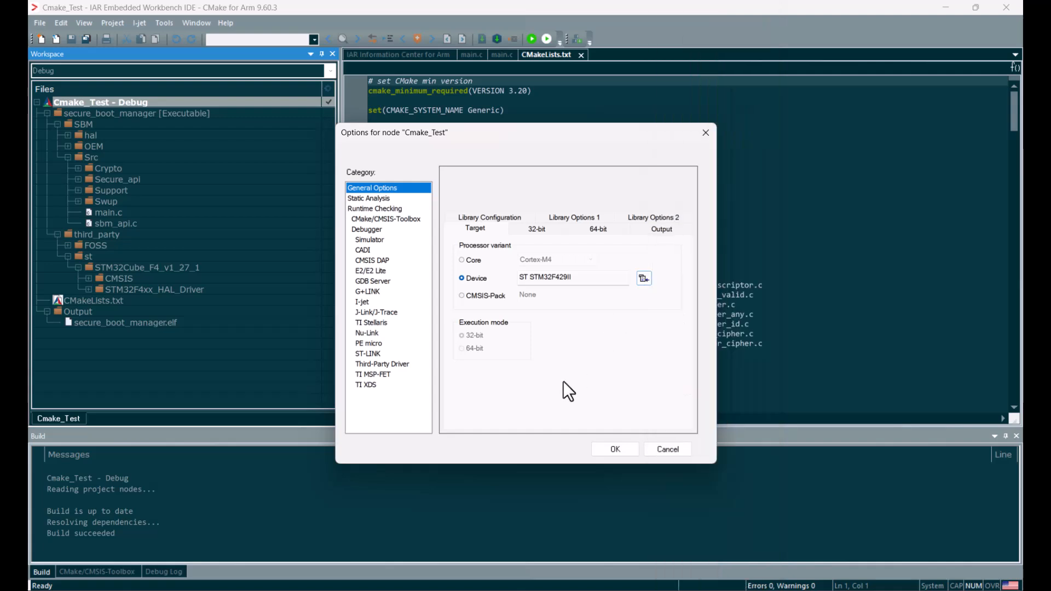
pyautogui.click(668, 449)
# Open the recent LightEffects workspace of the IAR-STM32F429II-ACA example and close the Debug Log
pyautogui.rightClick(132, 103)
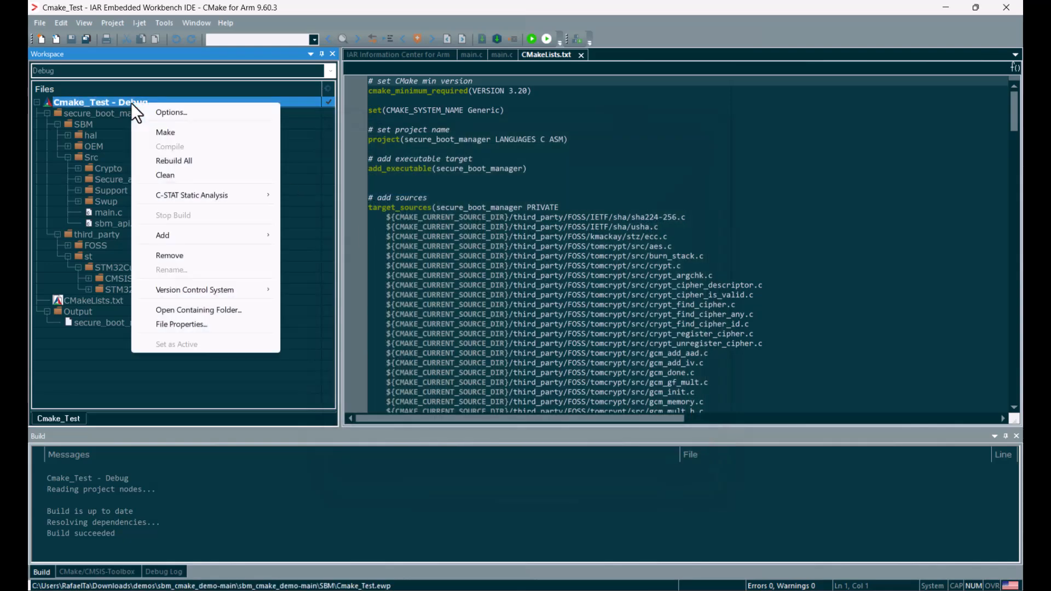
pyautogui.click(37, 23)
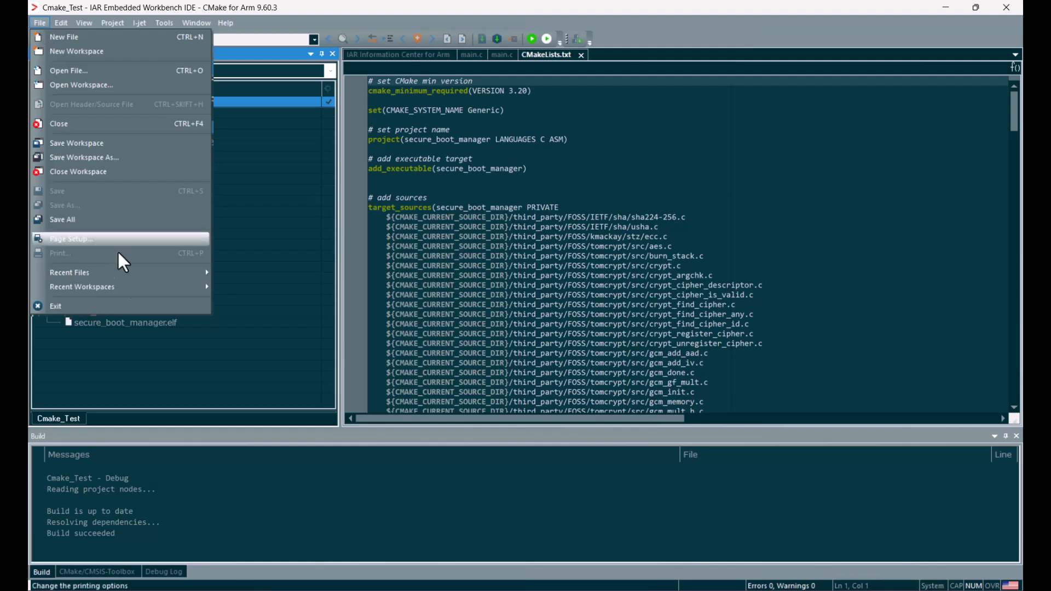
pyautogui.moveTo(166, 288)
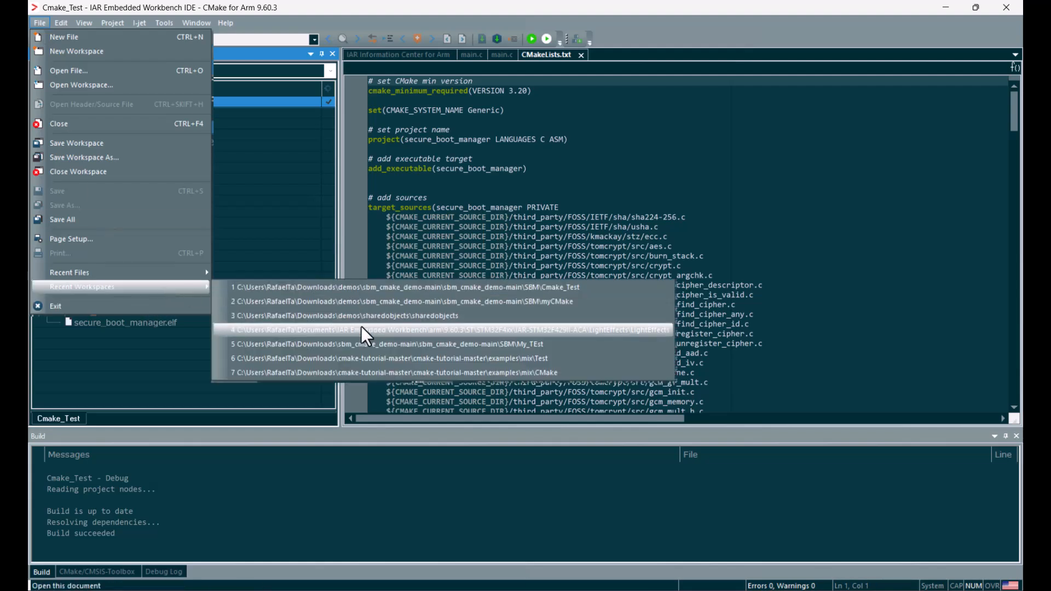
pyautogui.click(376, 331)
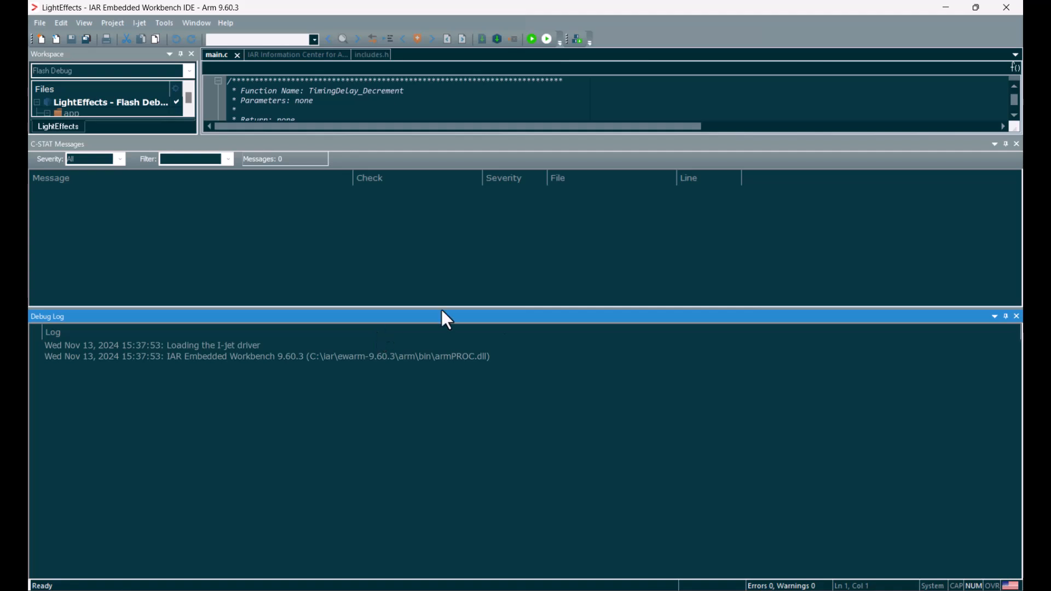
pyautogui.click(1017, 317)
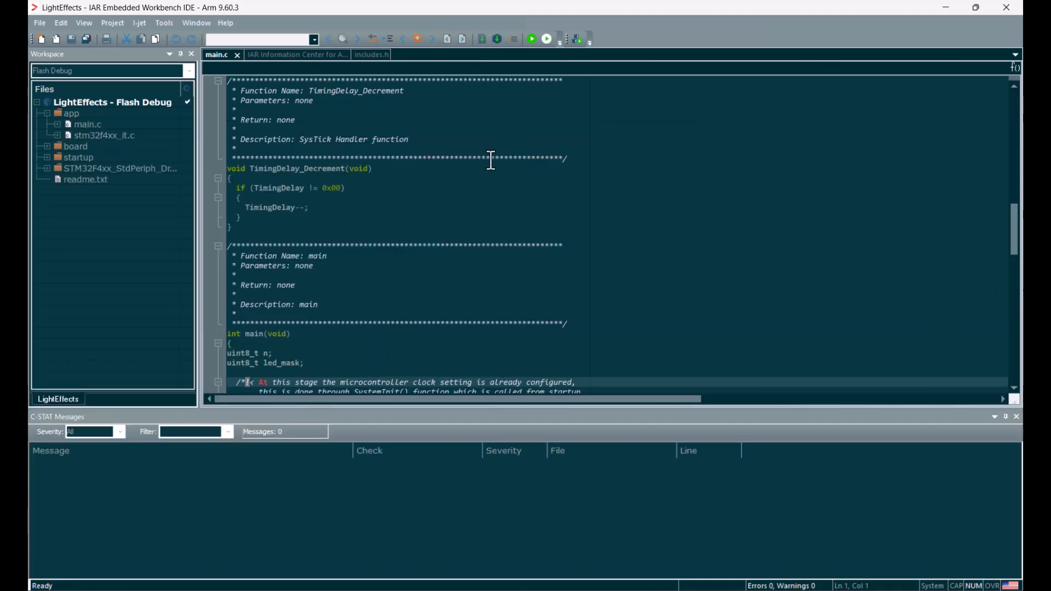
# Open the C-STAT check selection from the static analysis options of the LightEffects project
pyautogui.click(123, 104)
pyautogui.rightClick(124, 104)
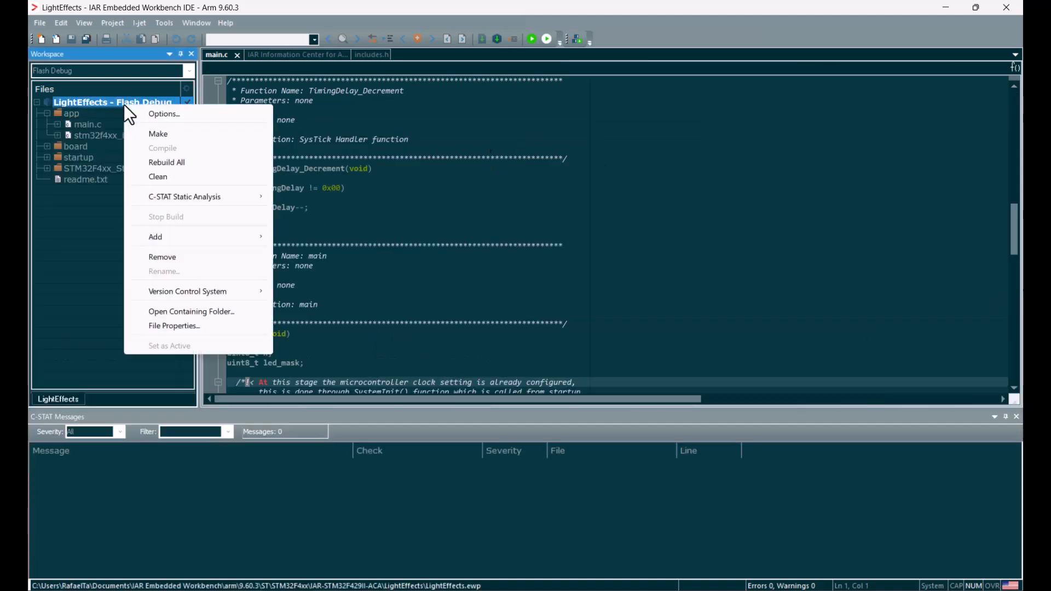
pyautogui.click(180, 113)
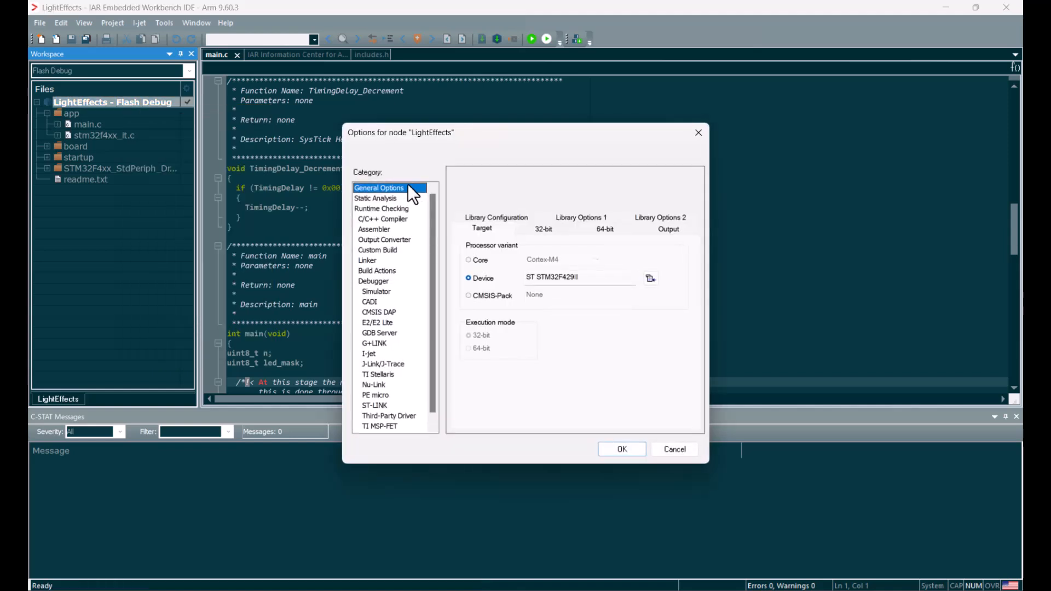
pyautogui.click(387, 198)
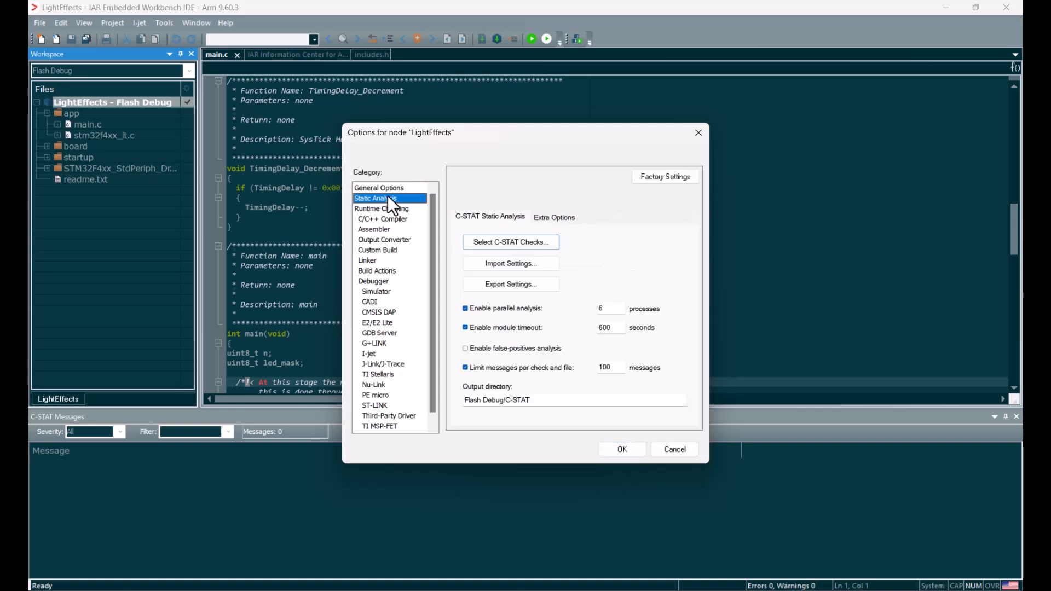
pyautogui.click(527, 245)
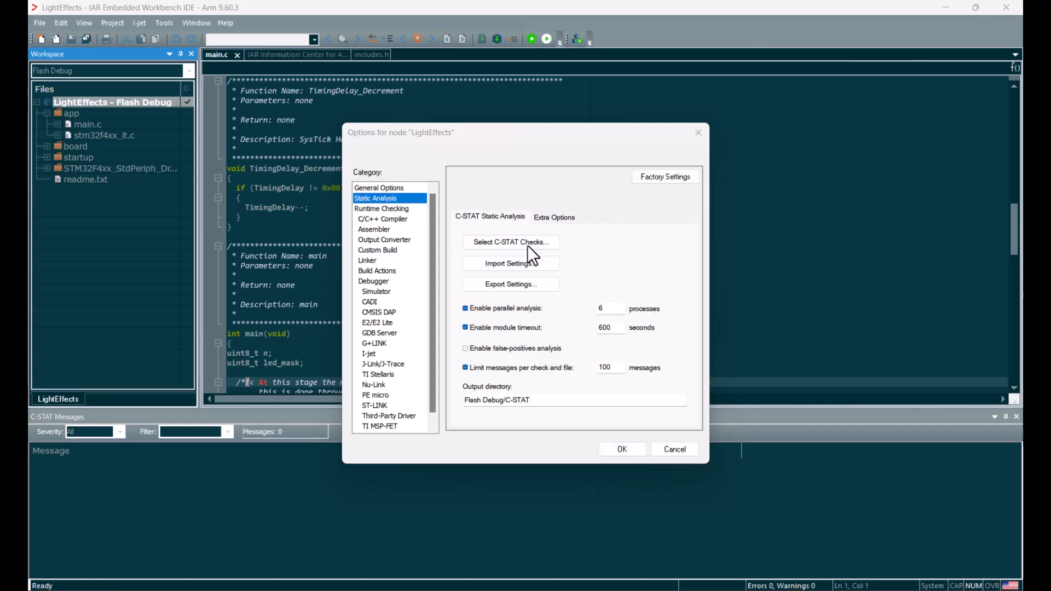
# Examine the rule groups of the MISRAC2012 package, cancel the check selection, and close the project options
pyautogui.moveTo(672, 300); pyautogui.dragTo(940, 319)
pyautogui.click(767, 285)
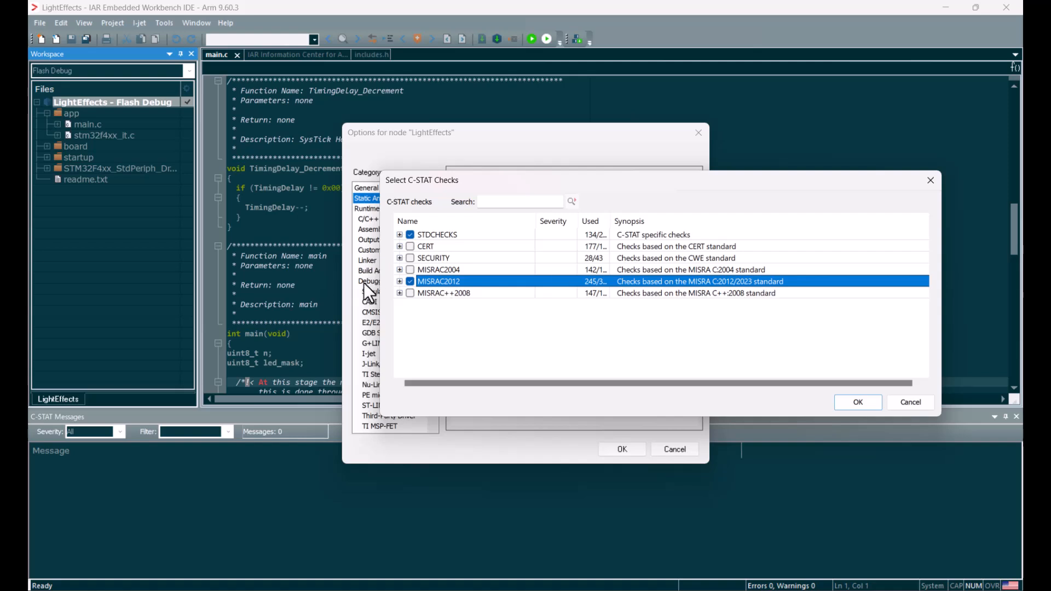
pyautogui.click(400, 281)
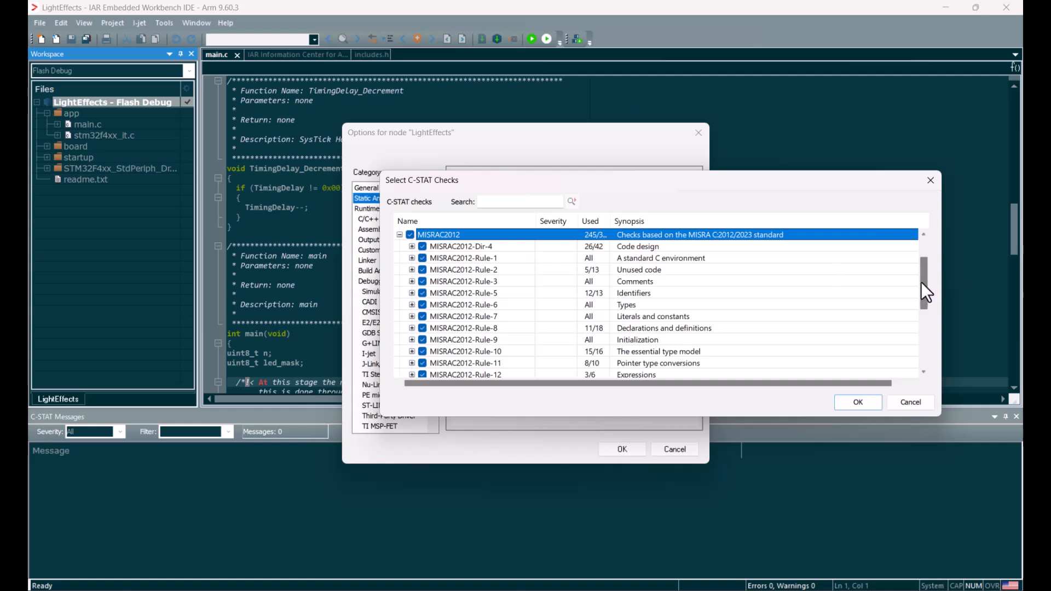
pyautogui.moveTo(921, 283); pyautogui.dragTo(931, 251)
pyautogui.click(400, 281)
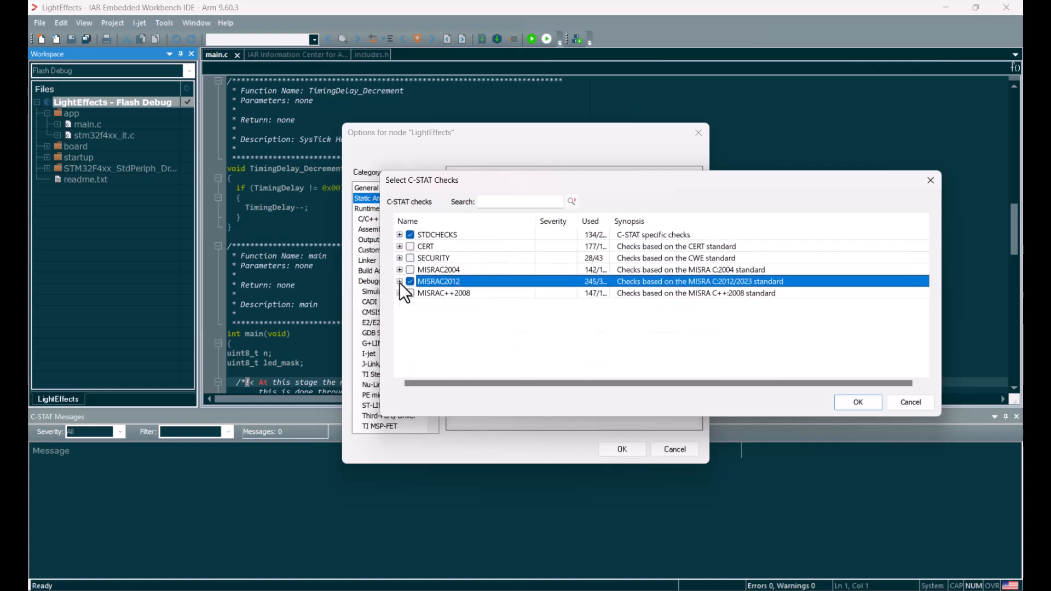
pyautogui.click(911, 405)
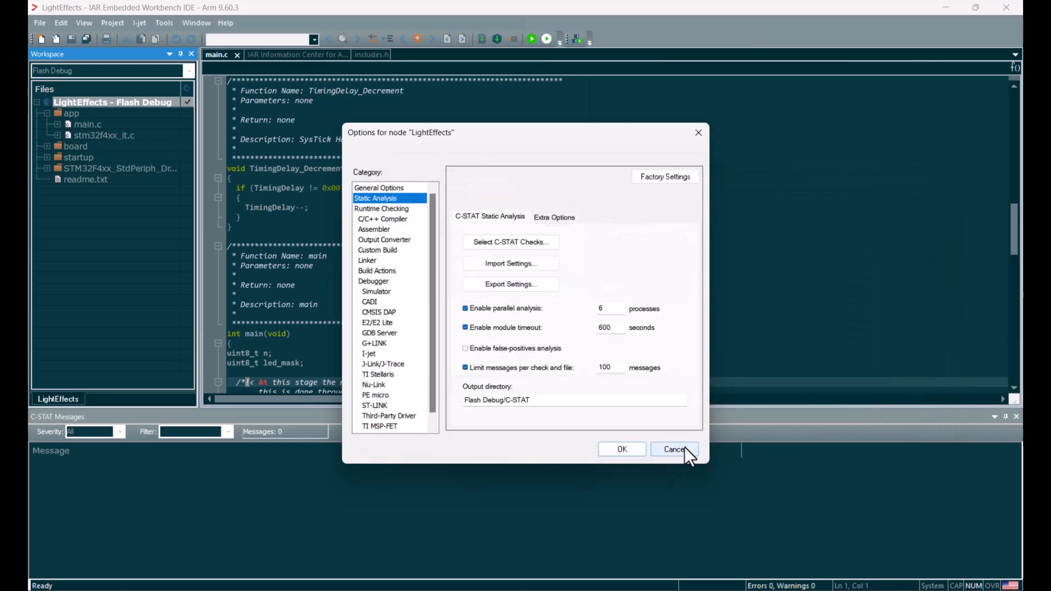
pyautogui.click(622, 450)
pyautogui.rightClick(81, 124)
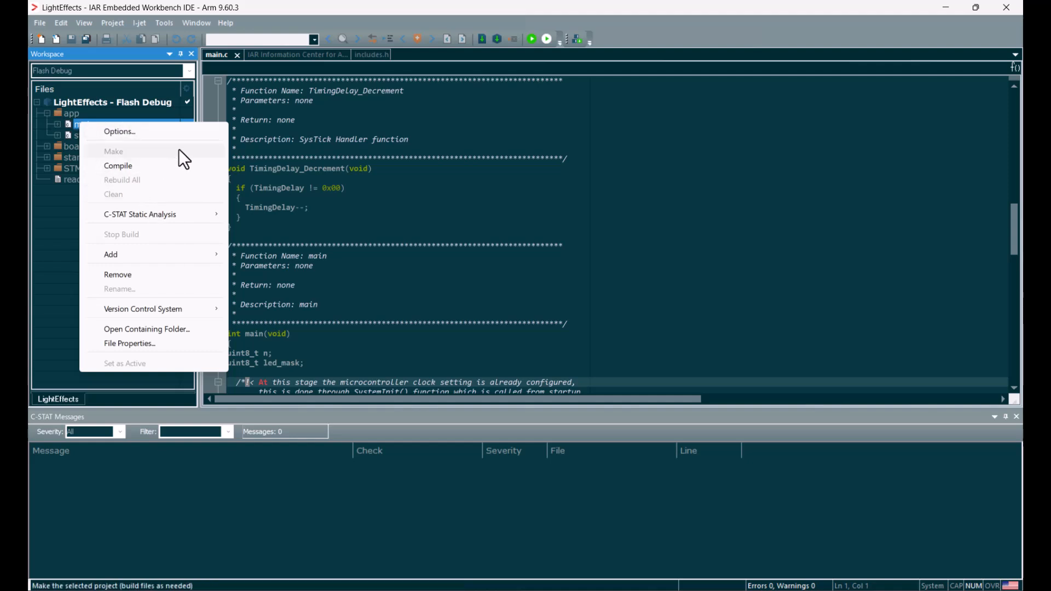
pyautogui.moveTo(195, 213)
pyautogui.click(143, 93)
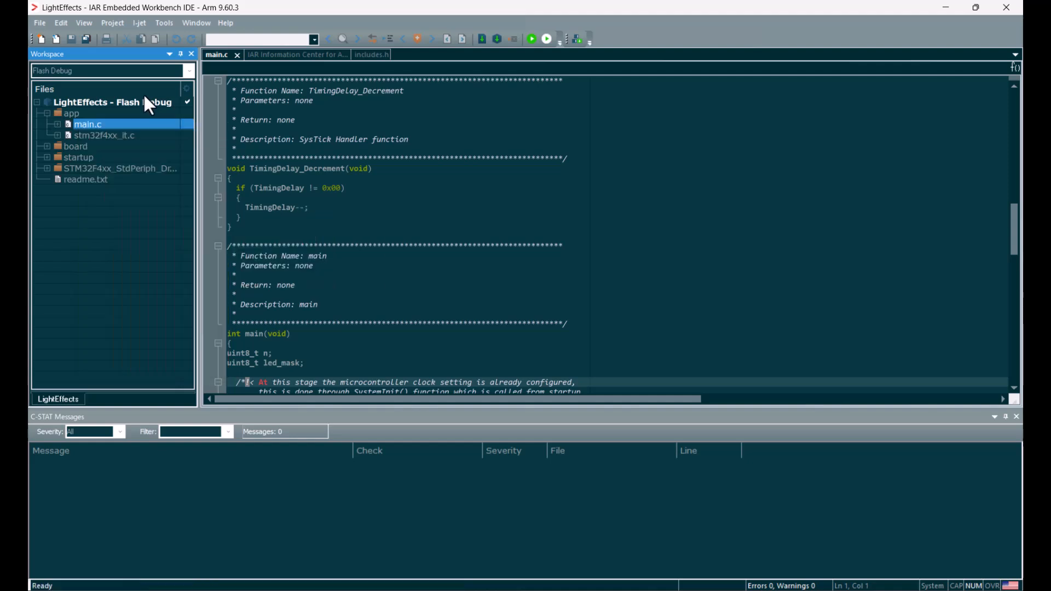
# Run C-STAT static analysis on the LightEffects project and make room for the C-STAT Messages by closing the Build messages
pyautogui.rightClick(137, 97)
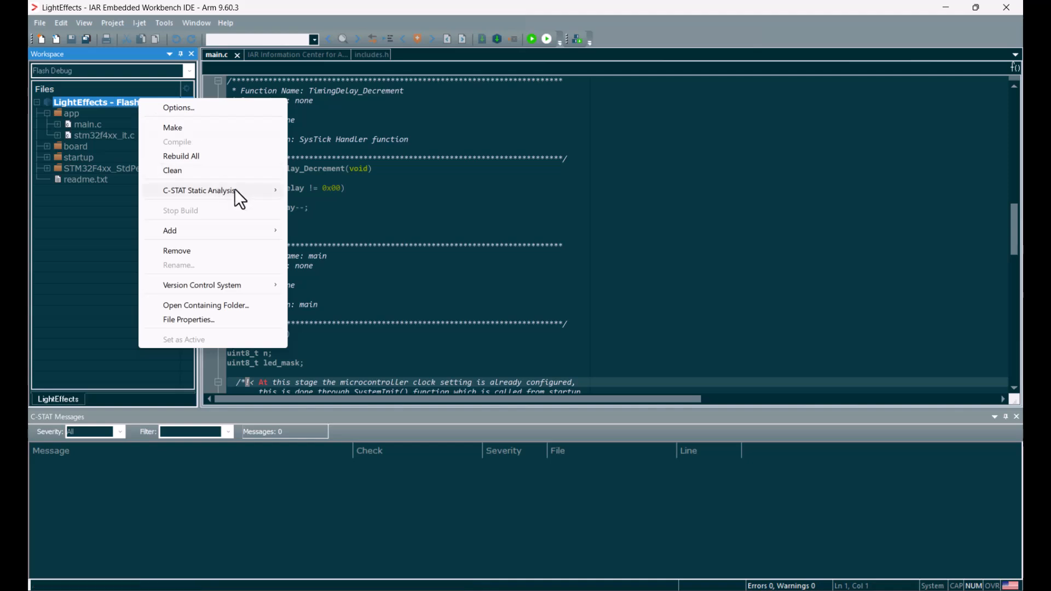
pyautogui.moveTo(238, 190)
pyautogui.click(350, 202)
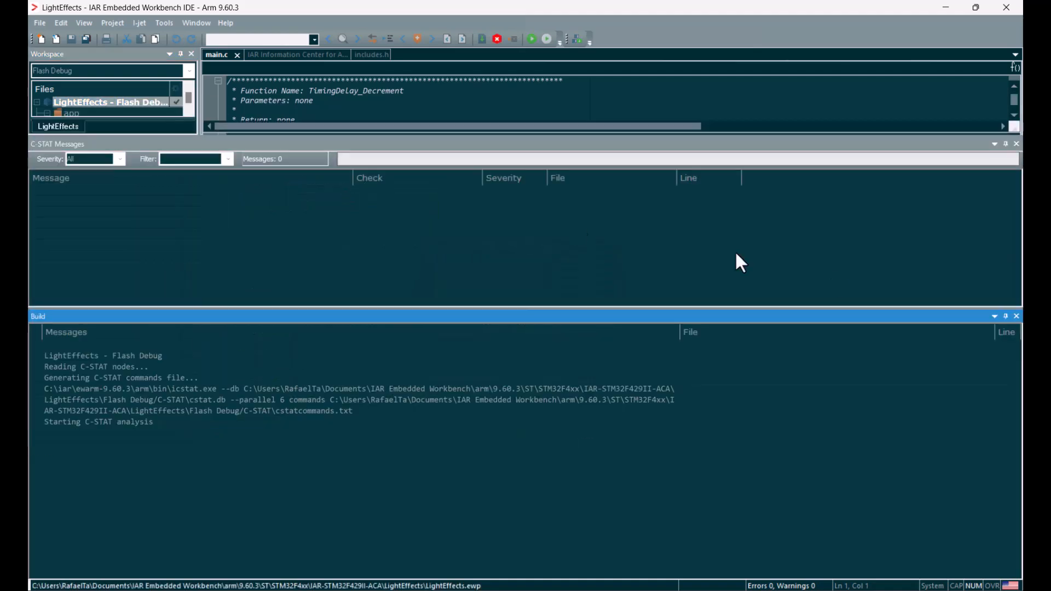
pyautogui.click(1015, 316)
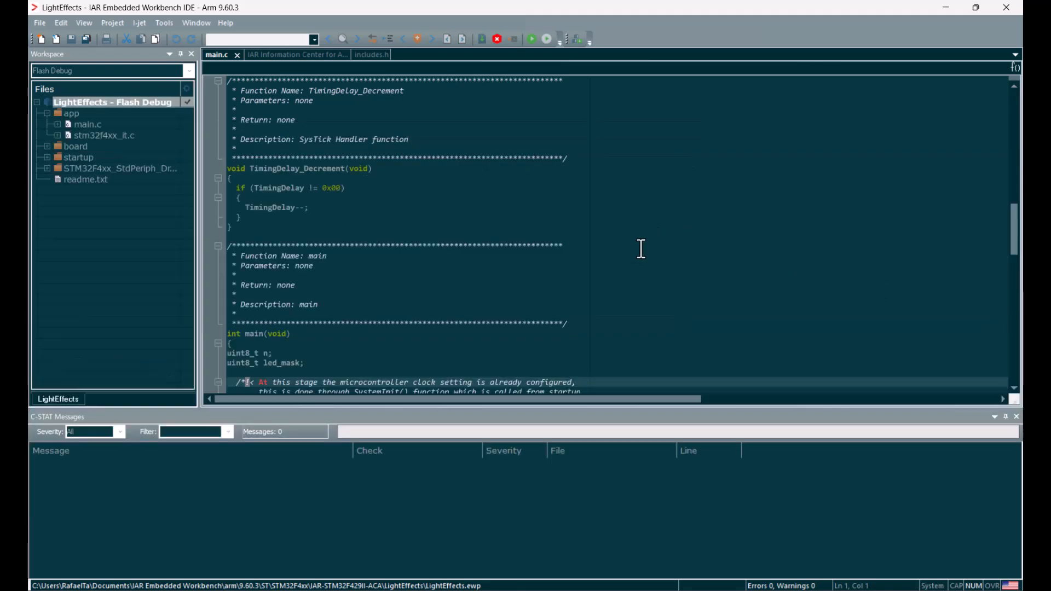
pyautogui.moveTo(512, 410); pyautogui.dragTo(518, 365)
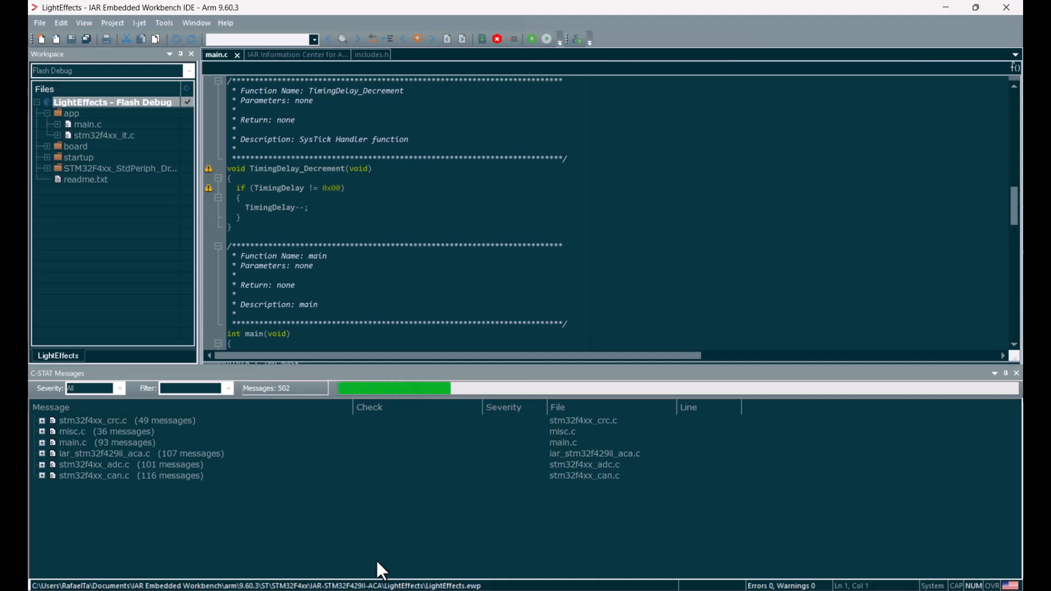
# Go to the source of the `stdio.h` finding among the main.c messages and read the help for check MISRAC2012-Dir-4.10
pyautogui.click(42, 443)
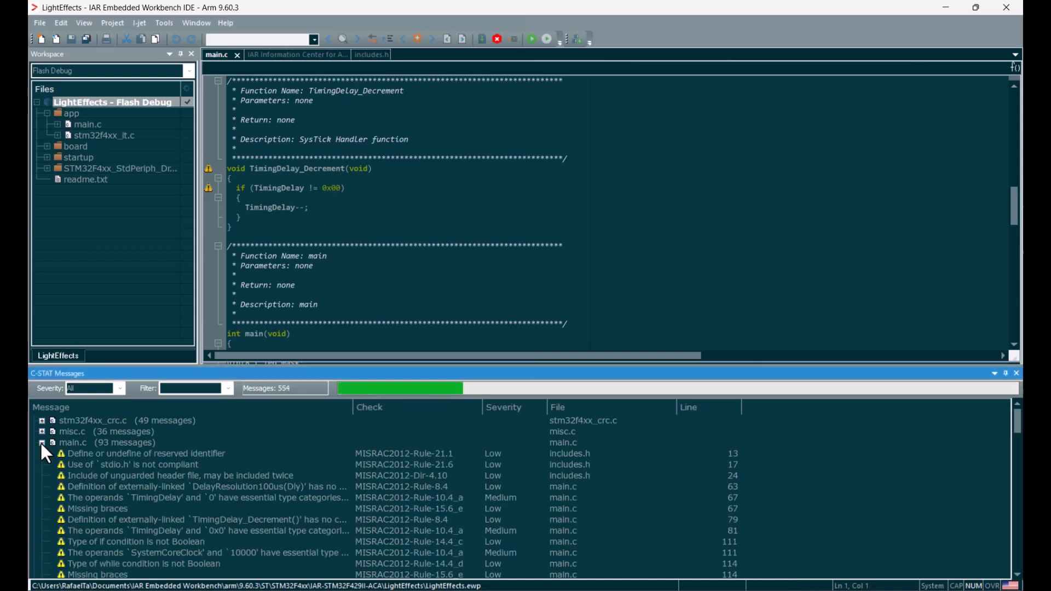
pyautogui.doubleClick(123, 464)
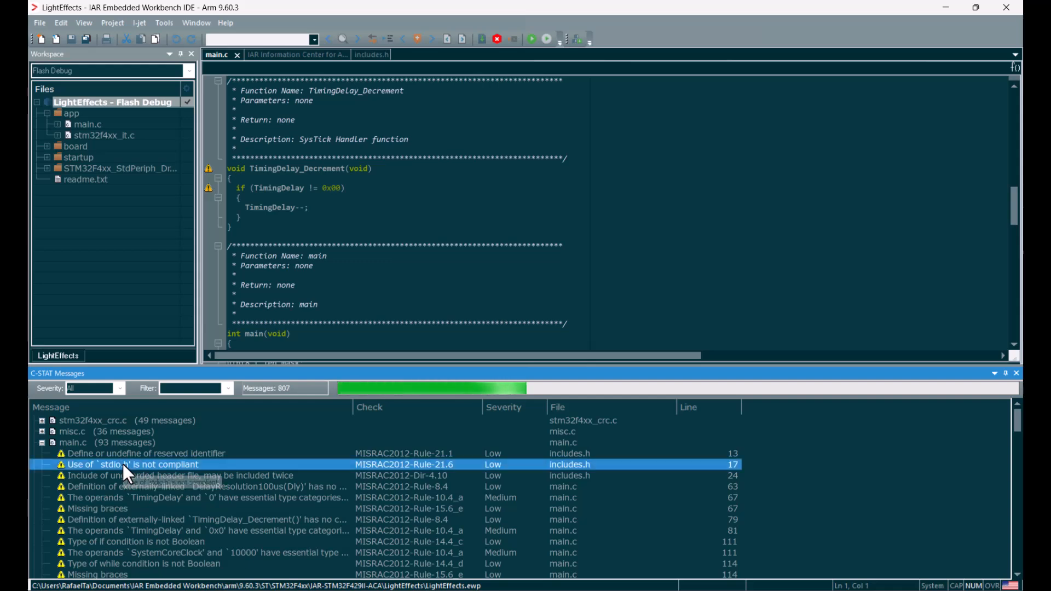
pyautogui.click(149, 474)
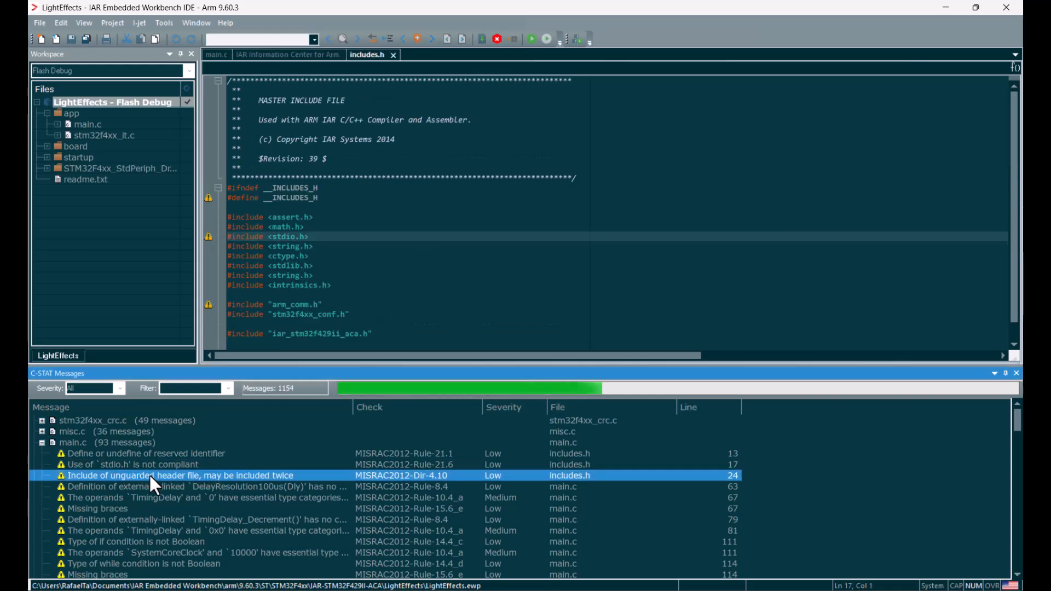
pyautogui.press('F1')
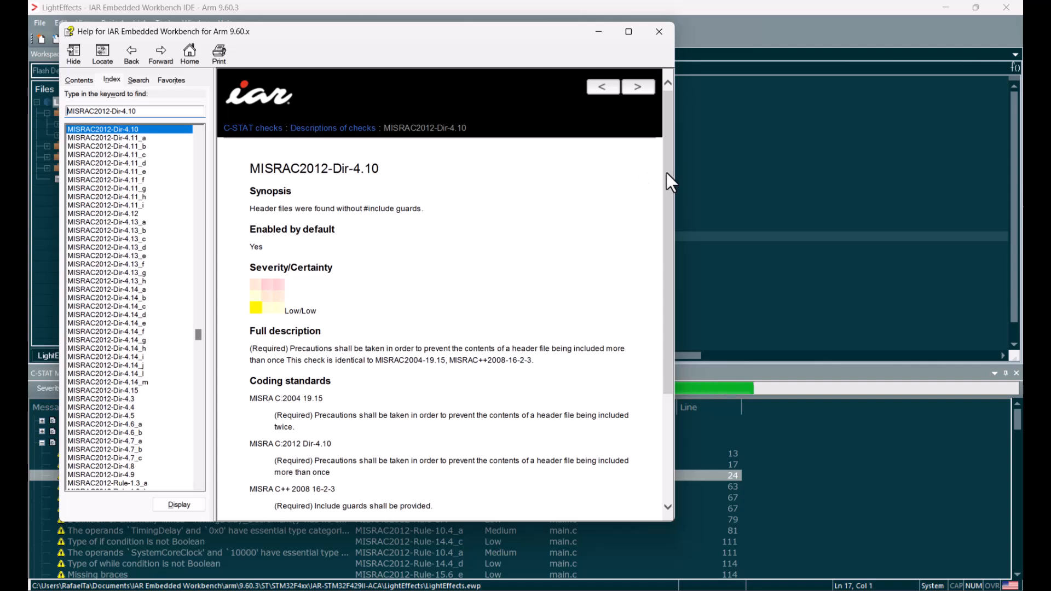
pyautogui.moveTo(666, 172); pyautogui.dragTo(659, 317)
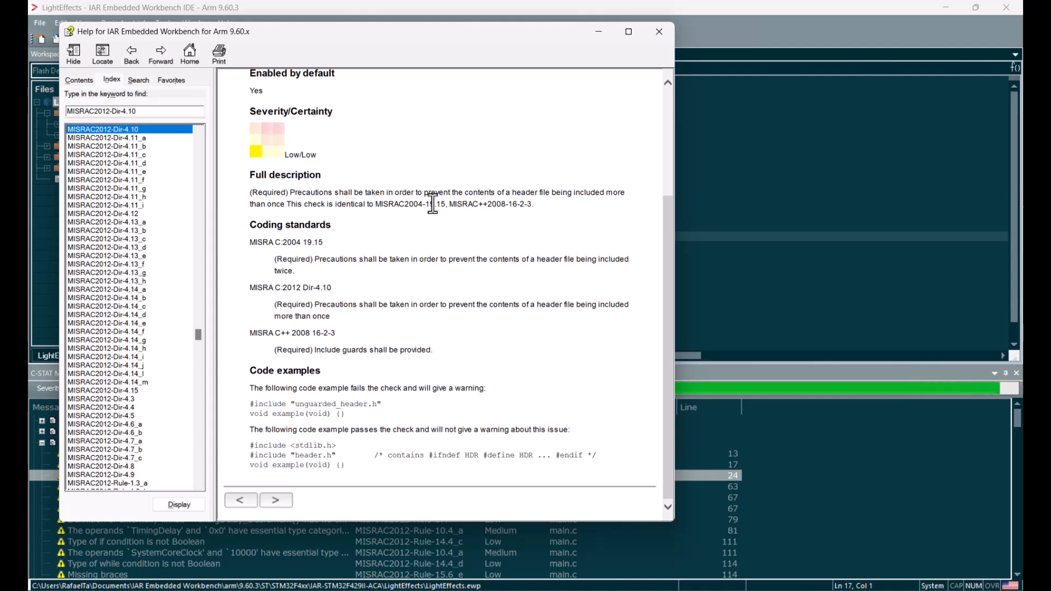
pyautogui.click(658, 31)
# Generate the full HTML C-STAT report for the LightEffects project and review its general information and charts
pyautogui.rightClick(111, 102)
pyautogui.moveTo(225, 197)
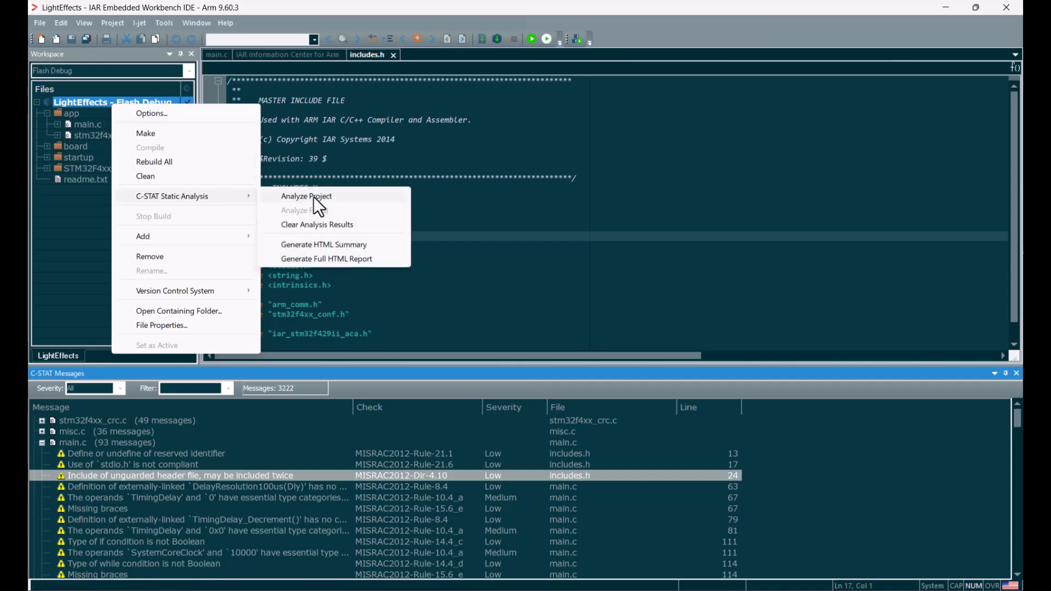
pyautogui.click(332, 258)
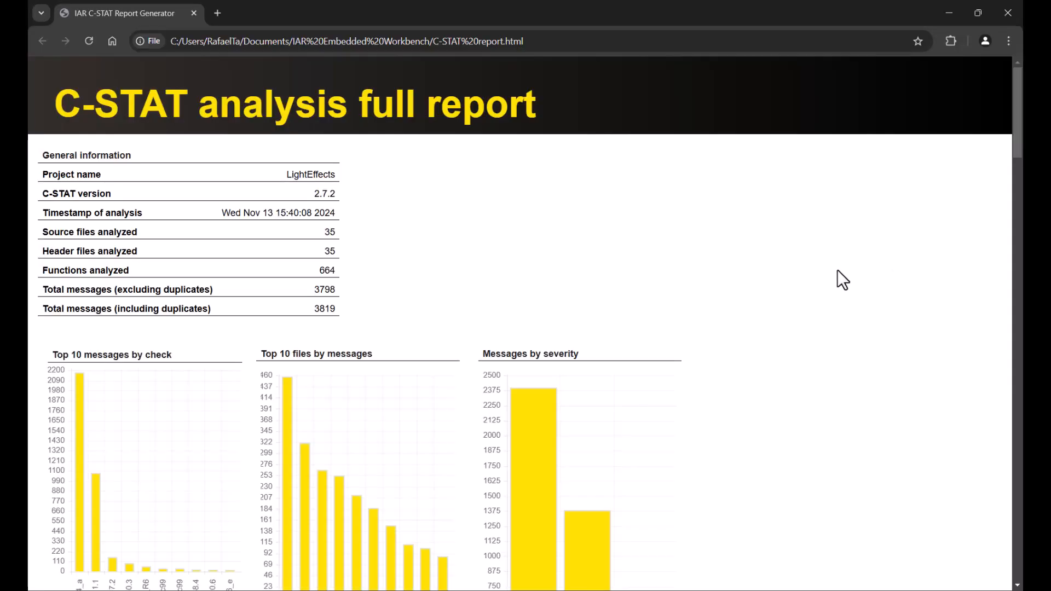
pyautogui.moveTo(1011, 140); pyautogui.dragTo(1017, 171)
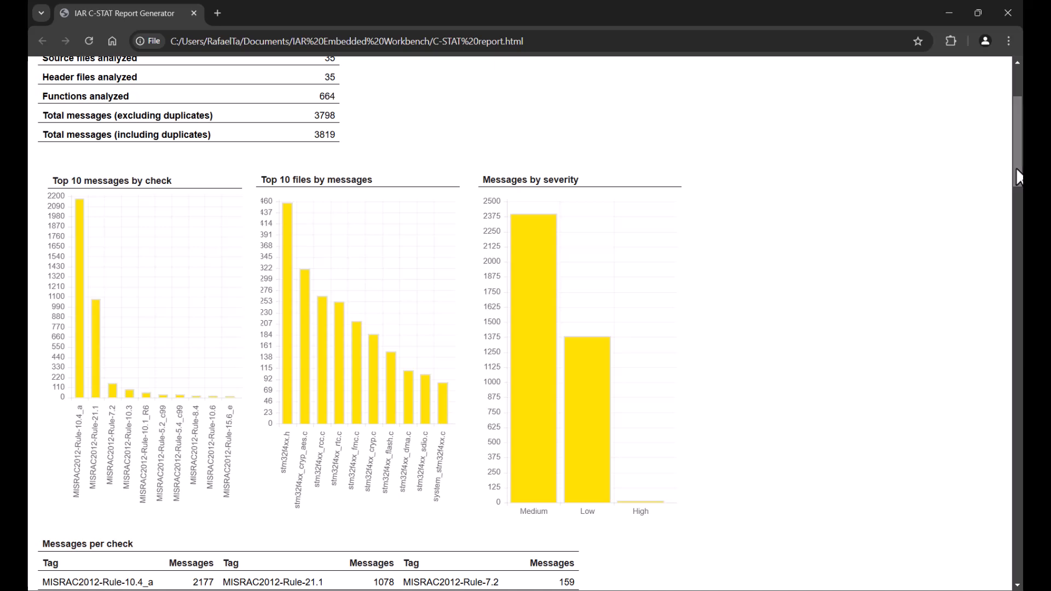
pyautogui.moveTo(1017, 176); pyautogui.dragTo(1012, 139)
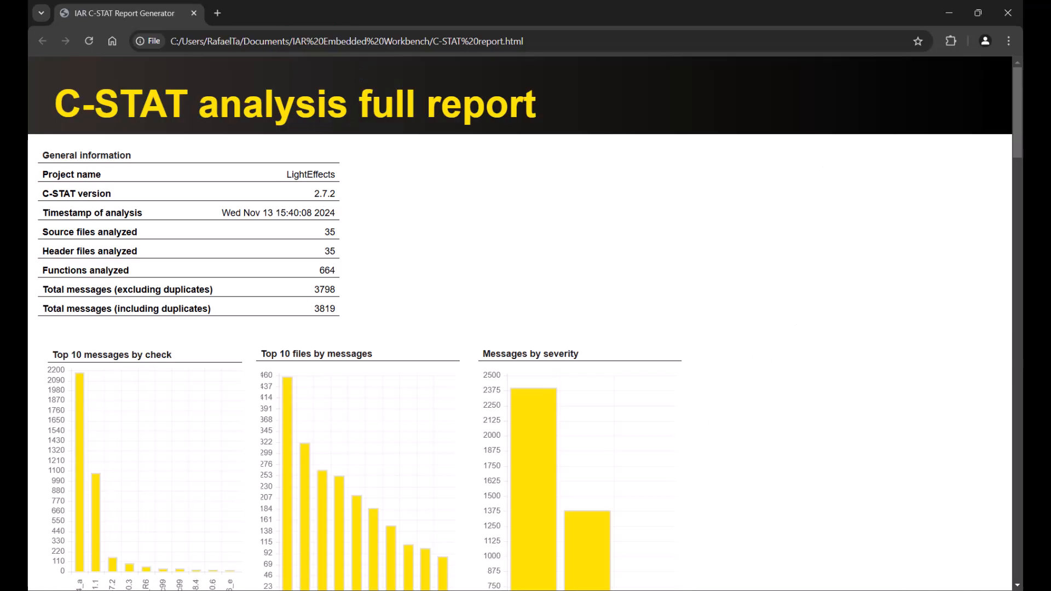
# Switch back to IAR Embedded Workbench and close the C-STAT Messages and the LightEffects workspace
pyautogui.click(678, 590)
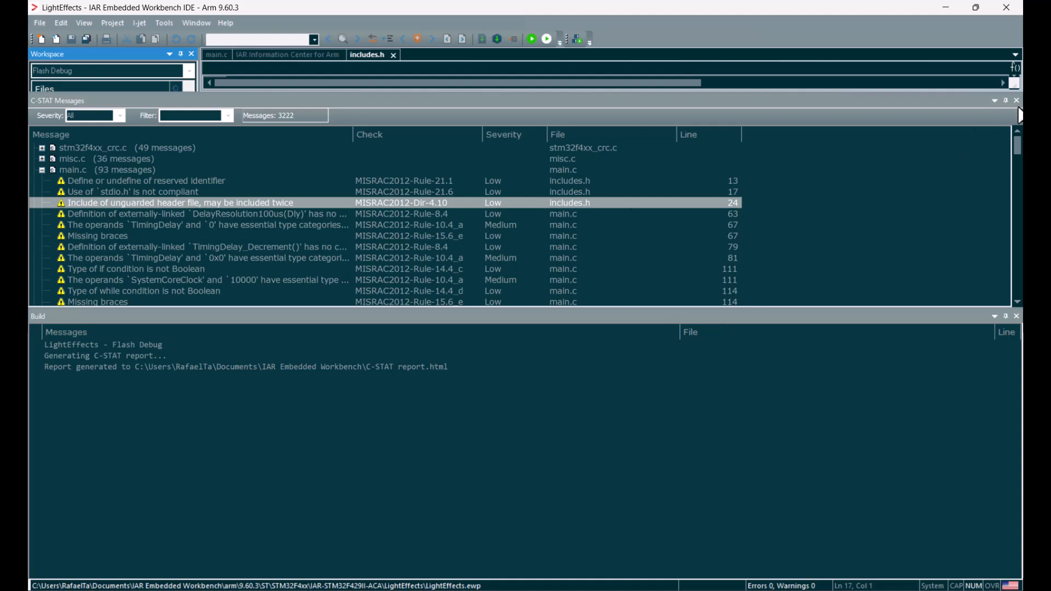
pyautogui.click(1017, 101)
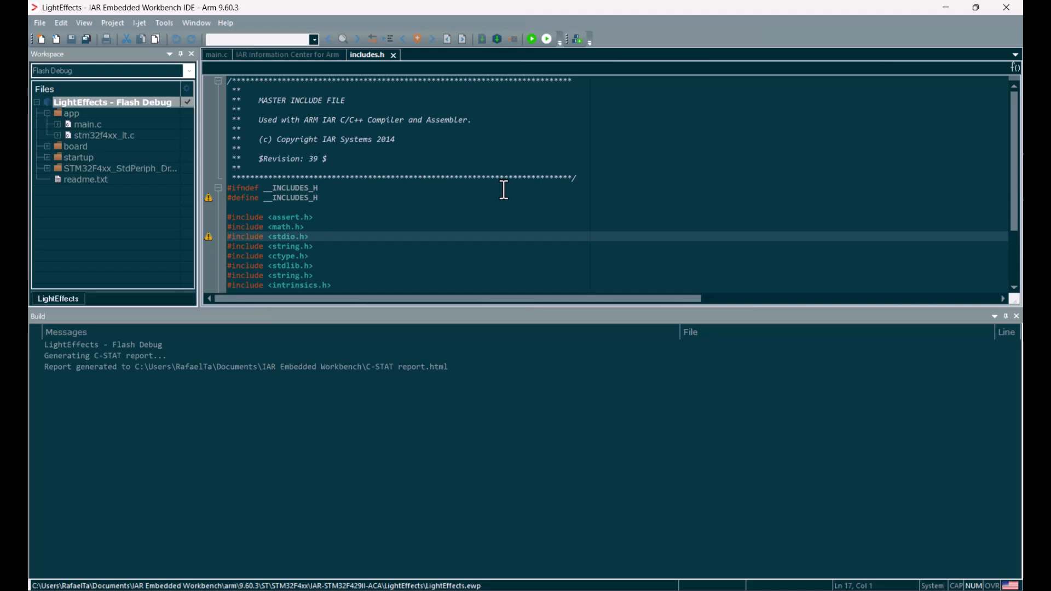
pyautogui.click(37, 26)
pyautogui.click(74, 171)
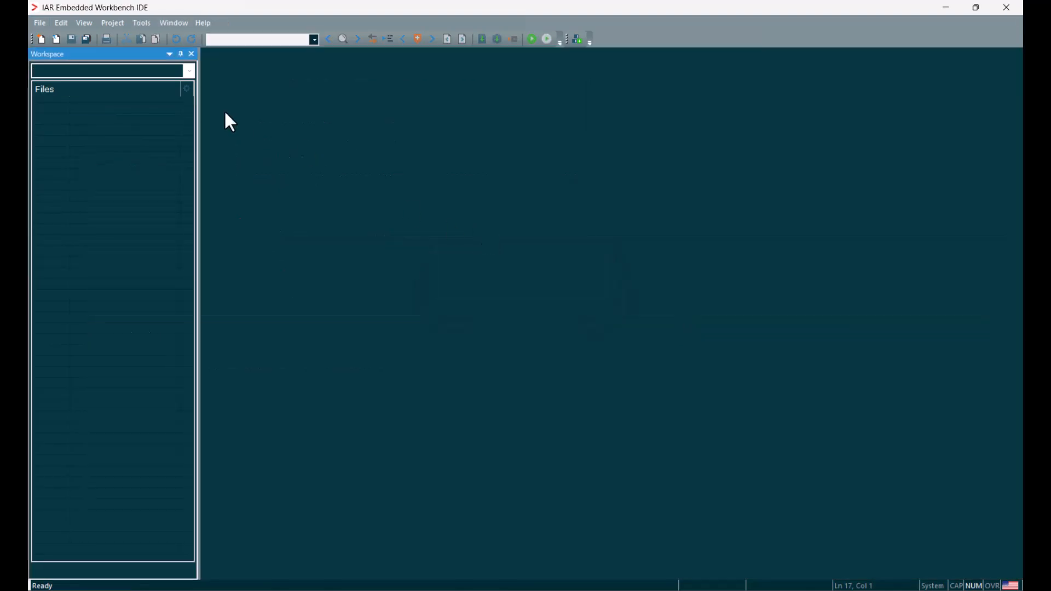
# Open the recent sharedobjects workspace from the demos folder
pyautogui.click(40, 22)
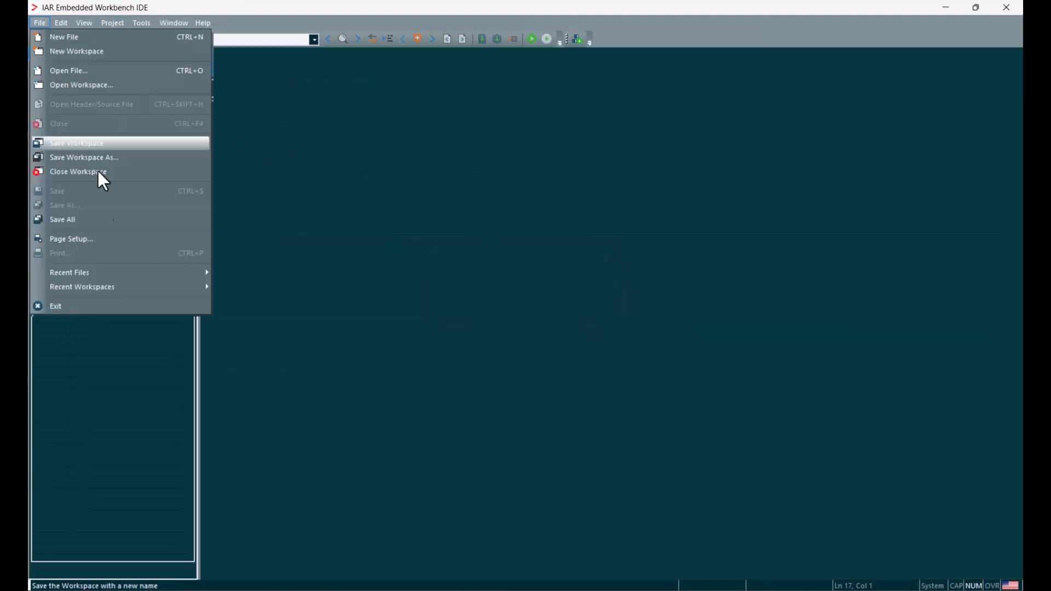
pyautogui.moveTo(157, 285)
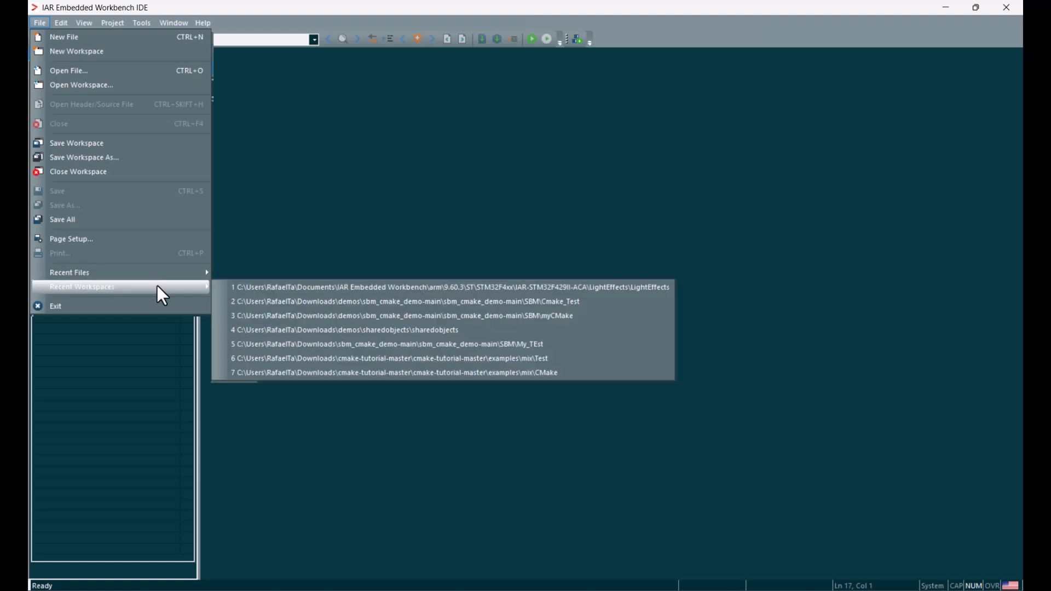
pyautogui.click(353, 330)
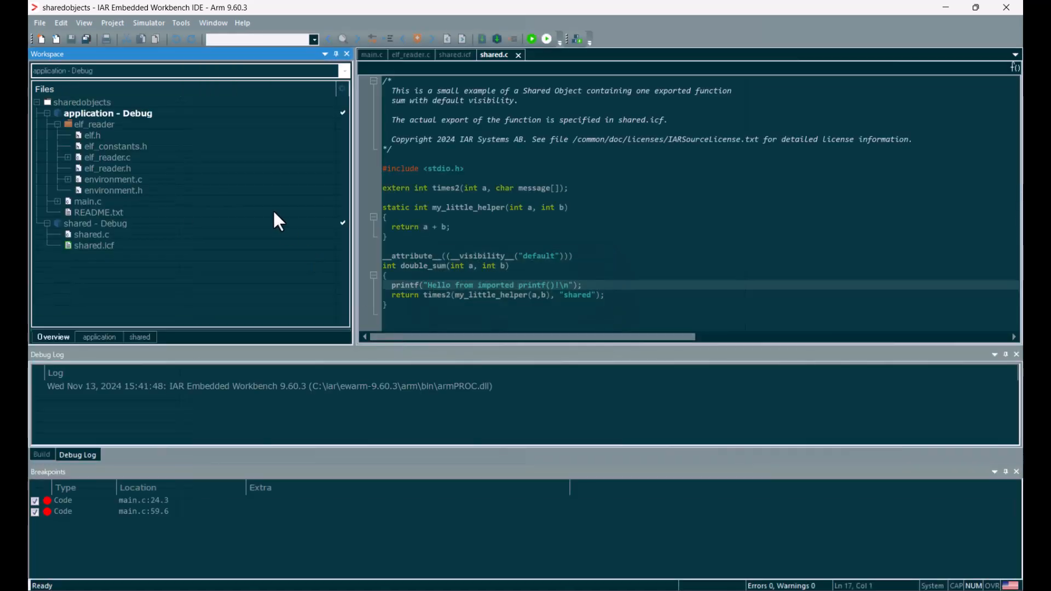
# Rebuild all of the application project and the shared project, and enlarge the Build messages
pyautogui.click(83, 224)
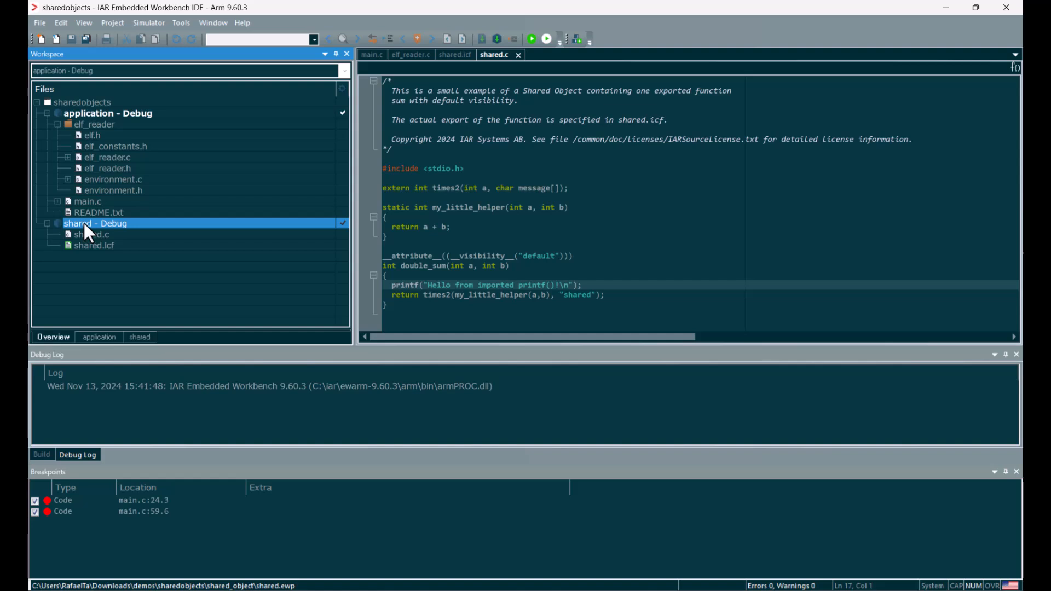
pyautogui.click(103, 116)
pyautogui.rightClick(102, 116)
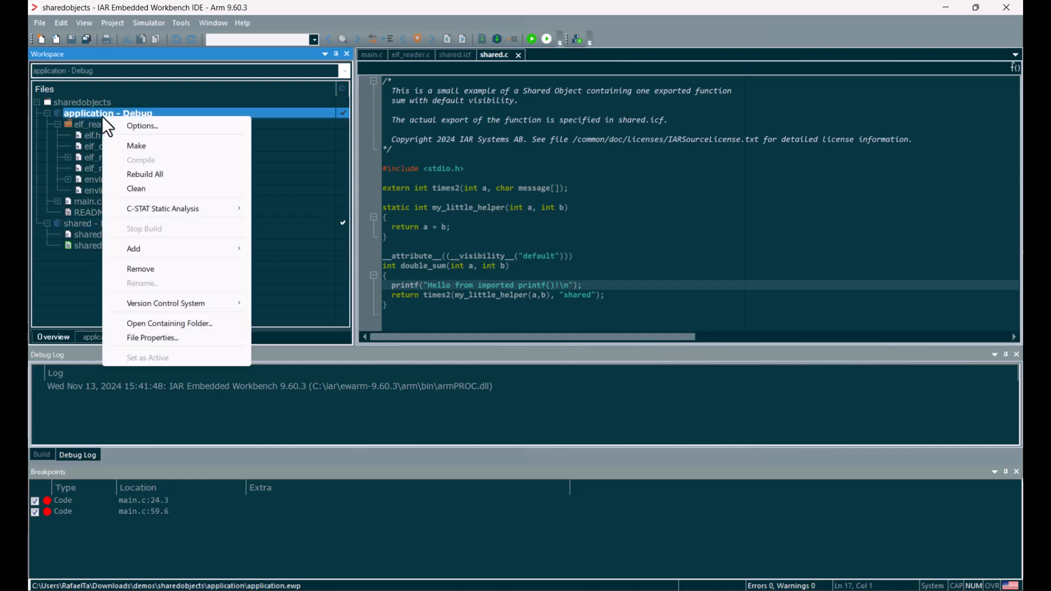
pyautogui.click(161, 175)
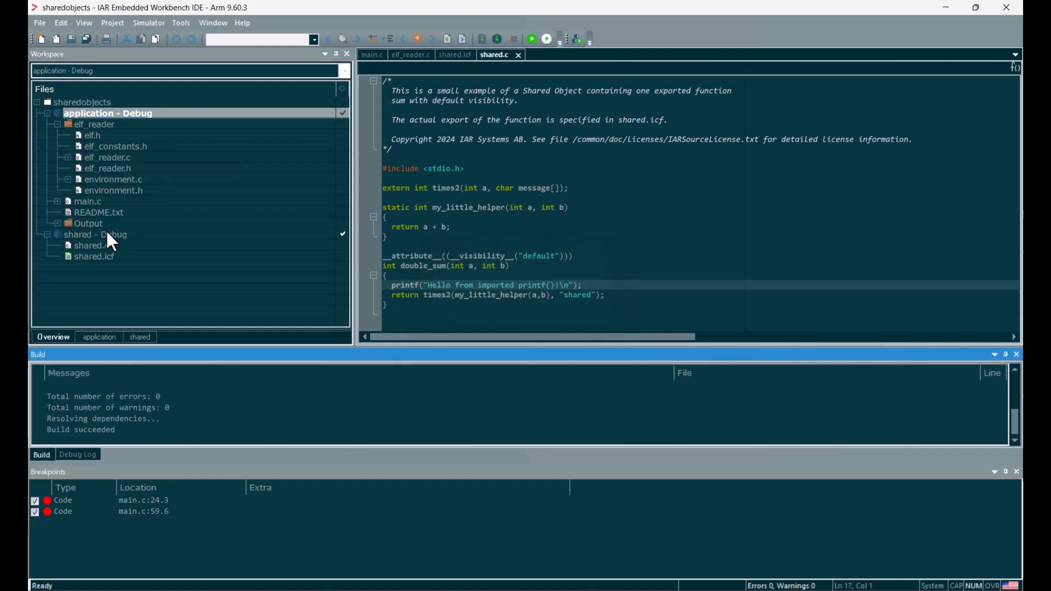
pyautogui.click(107, 234)
pyautogui.rightClick(107, 234)
pyautogui.click(166, 289)
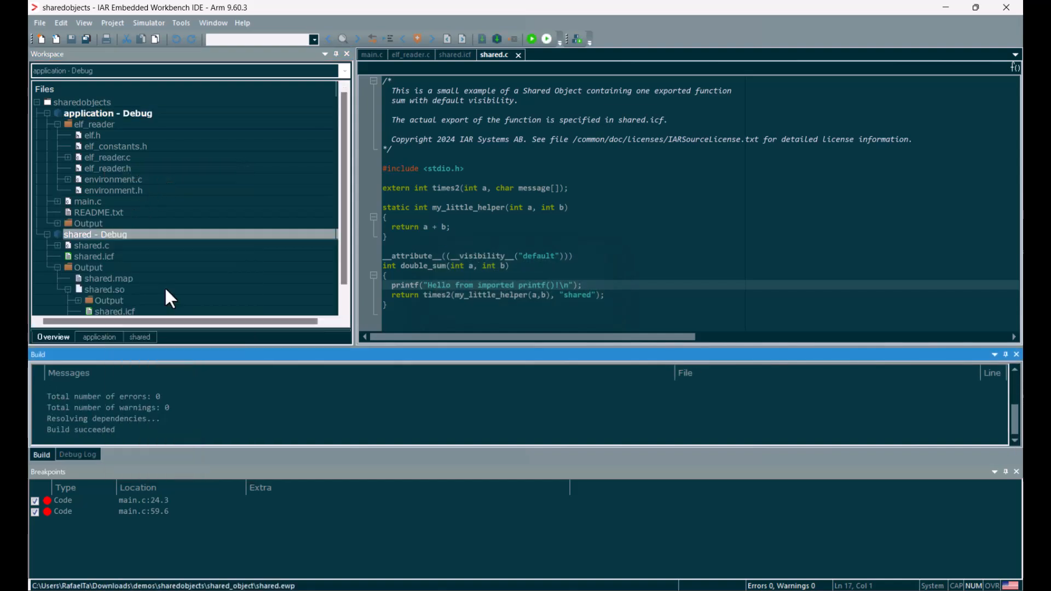
pyautogui.moveTo(630, 345); pyautogui.dragTo(632, 330)
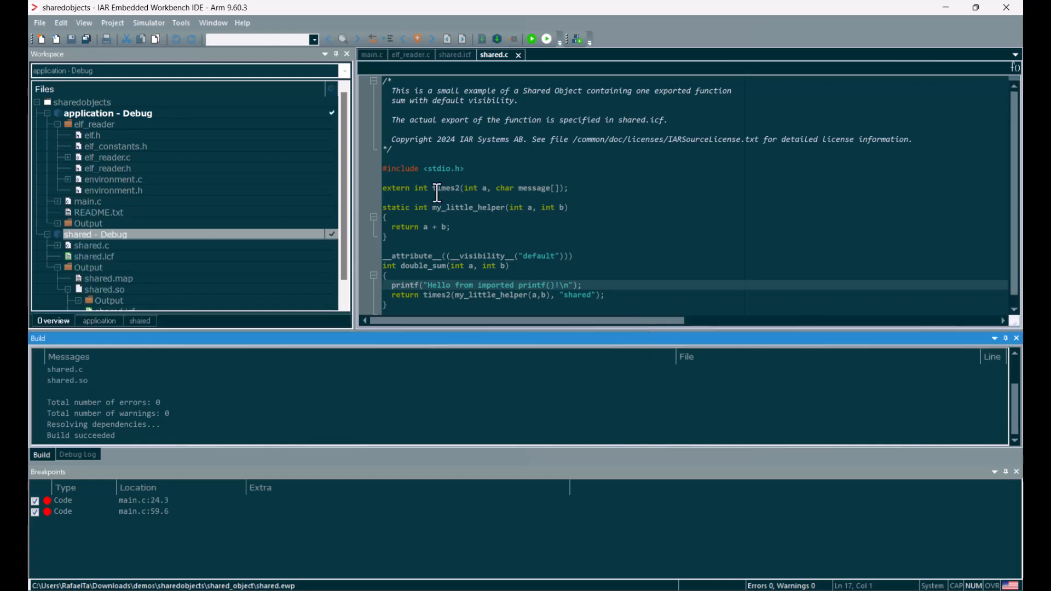
# Examine the source of shared.c in the shared project and of main.c in the application project down to its end
pyautogui.moveTo(343, 188); pyautogui.dragTo(333, 252)
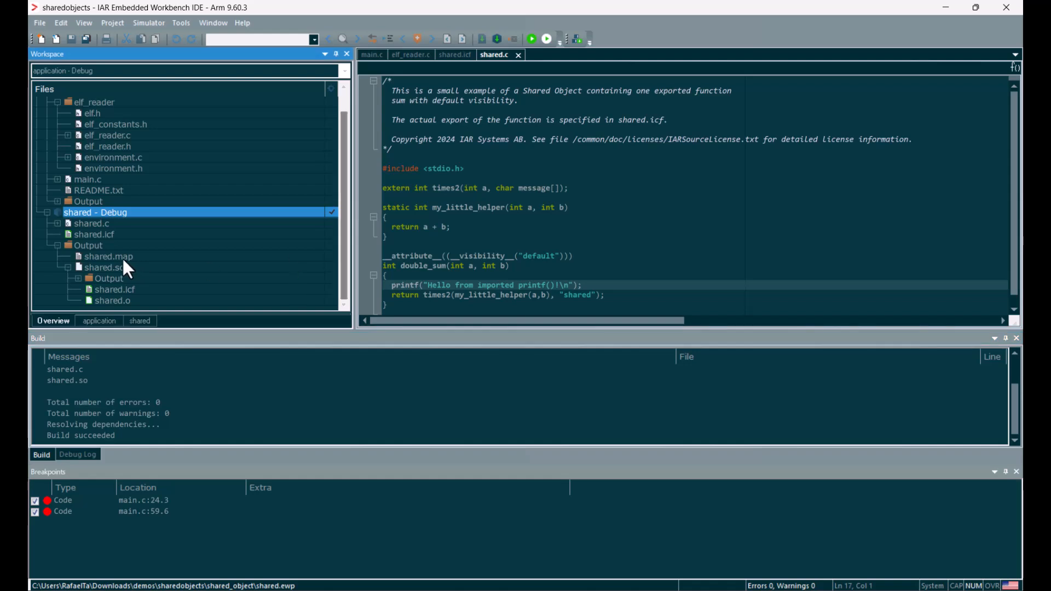
pyautogui.doubleClick(97, 223)
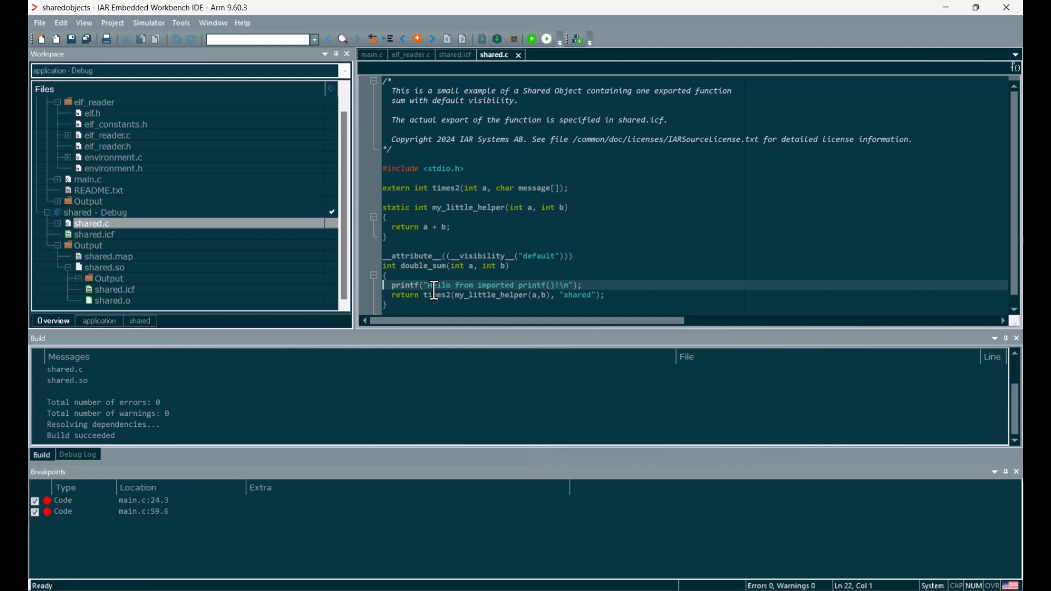
pyautogui.scroll(1, 344, 249)
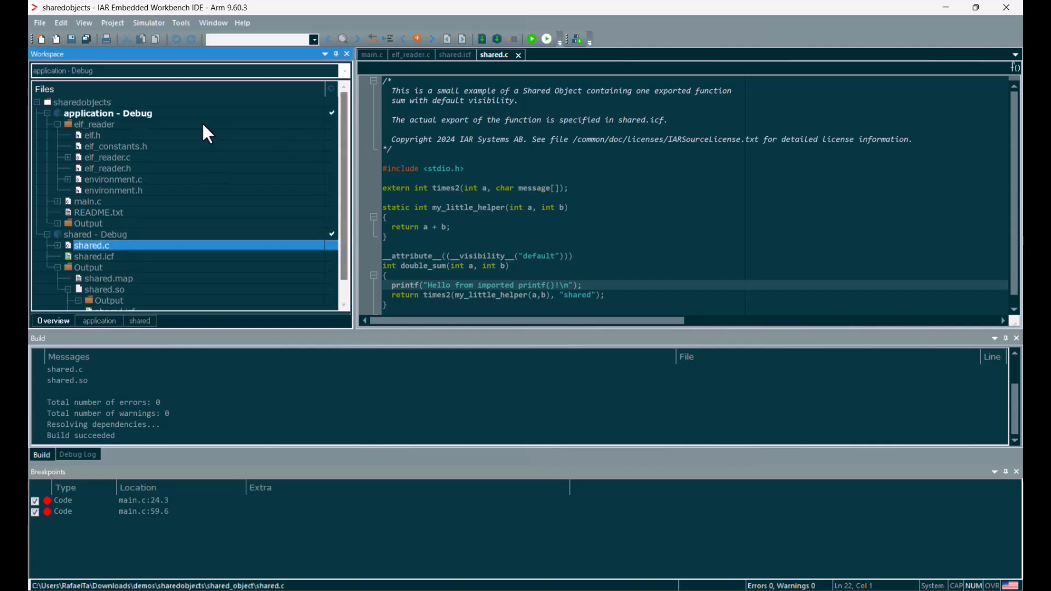
pyautogui.doubleClick(84, 197)
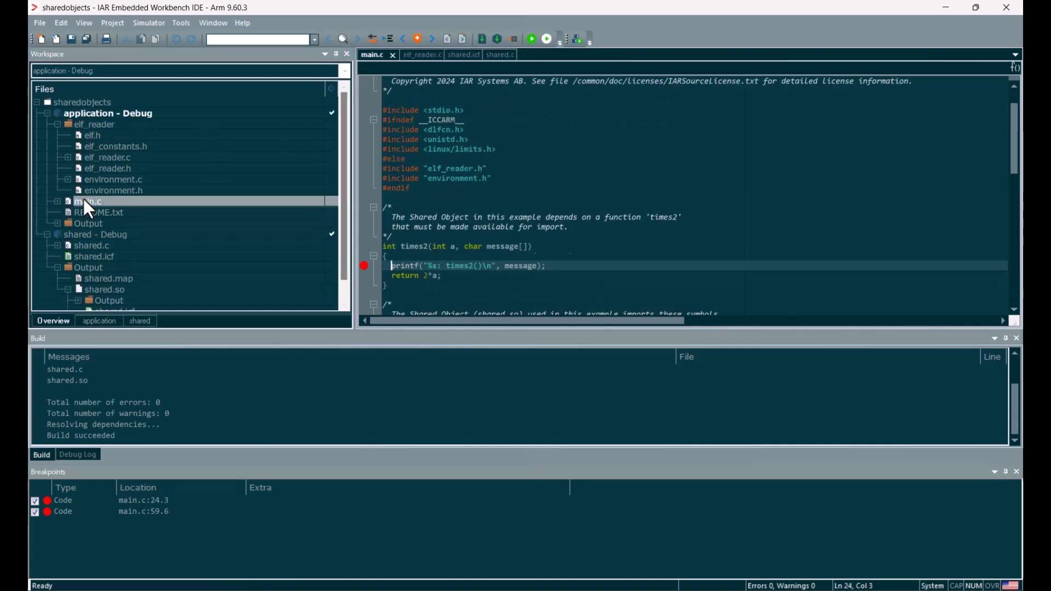
pyautogui.moveTo(1013, 169); pyautogui.dragTo(1012, 269)
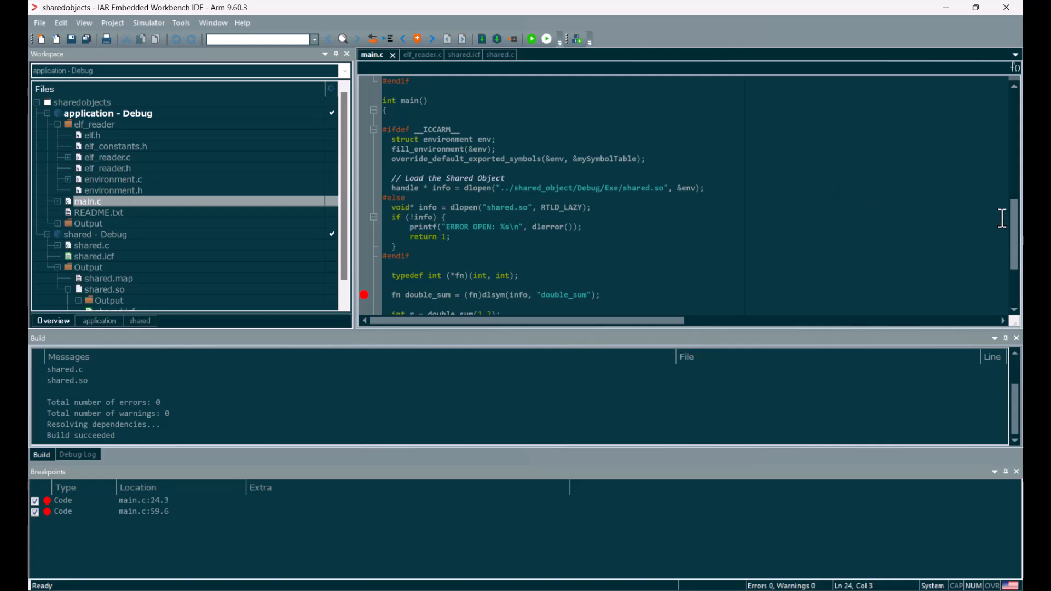
pyautogui.moveTo(1013, 222); pyautogui.dragTo(1014, 259)
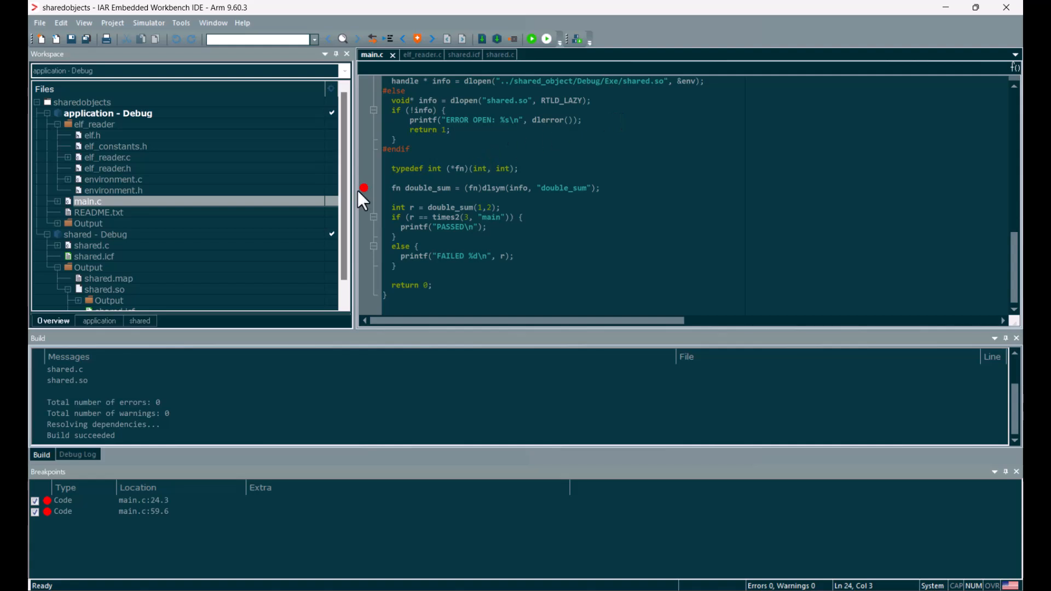
# Open the linker configuration shared.icf of the shared object and examine its export, import and block directives
pyautogui.moveTo(346, 189); pyautogui.dragTo(340, 215)
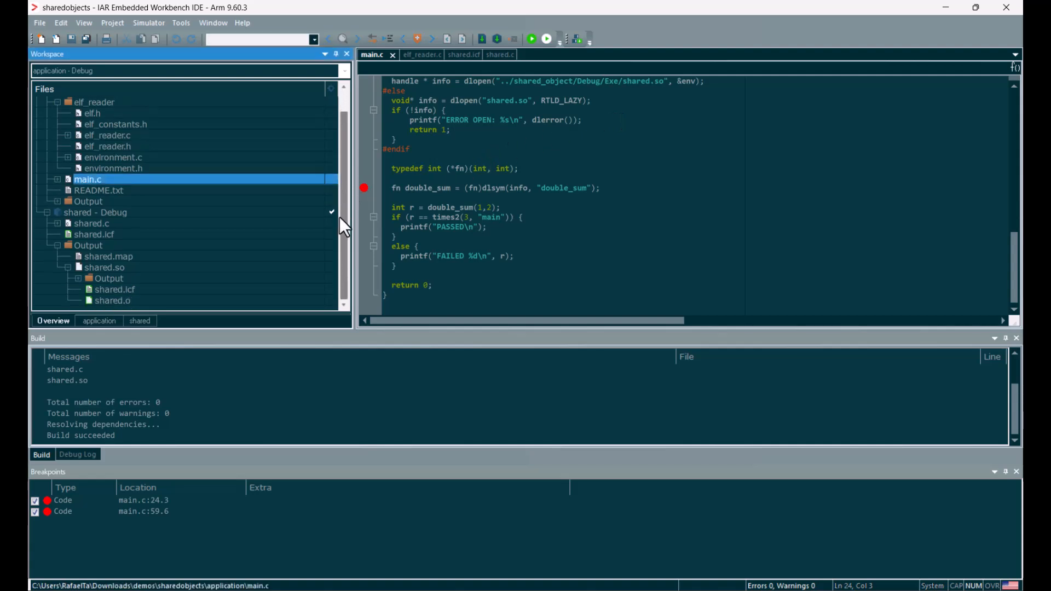
pyautogui.doubleClick(122, 288)
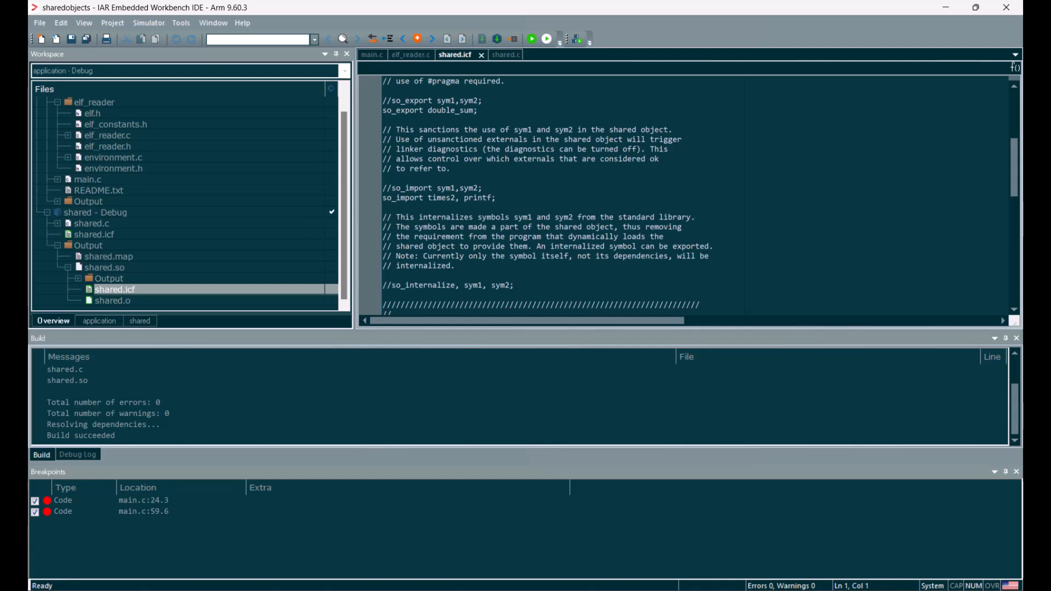
pyautogui.moveTo(1014, 151); pyautogui.dragTo(1018, 273)
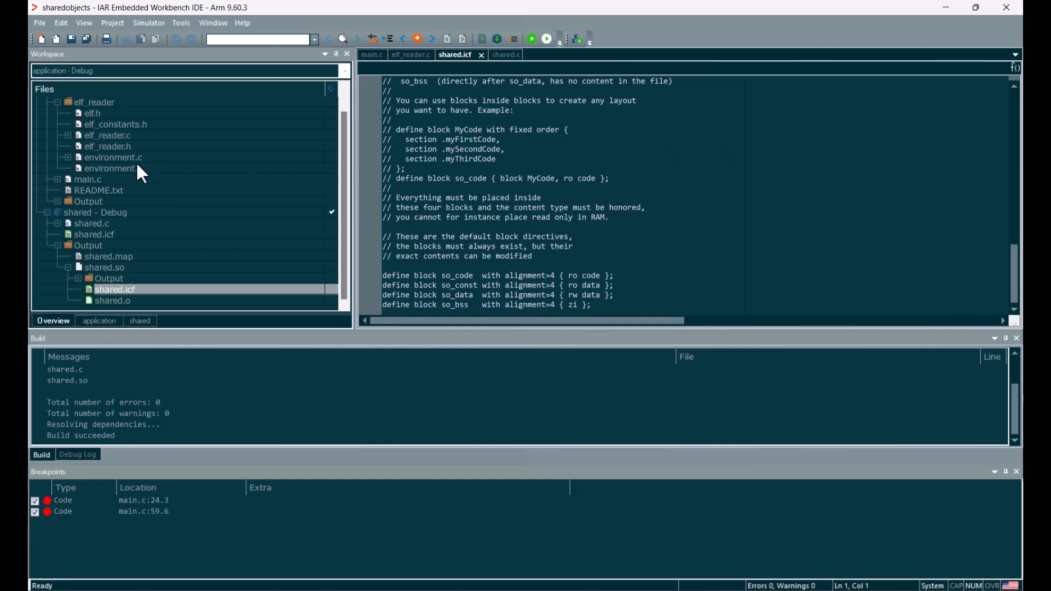
# Open generic_cortex.icf from the application.out output files for inspection, and collapse the application's output folder
pyautogui.click(57, 201)
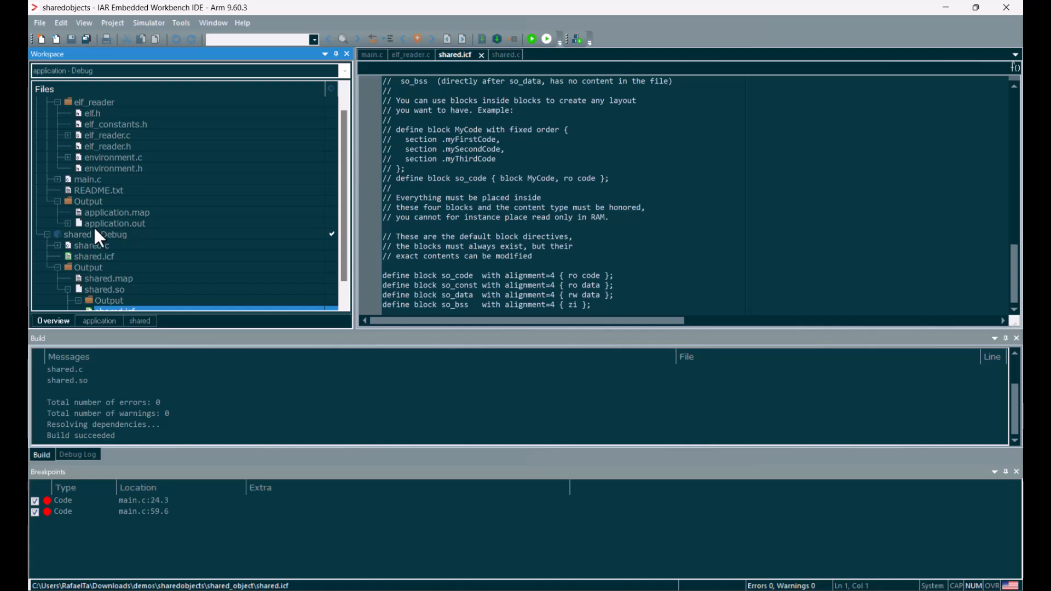
pyautogui.click(68, 224)
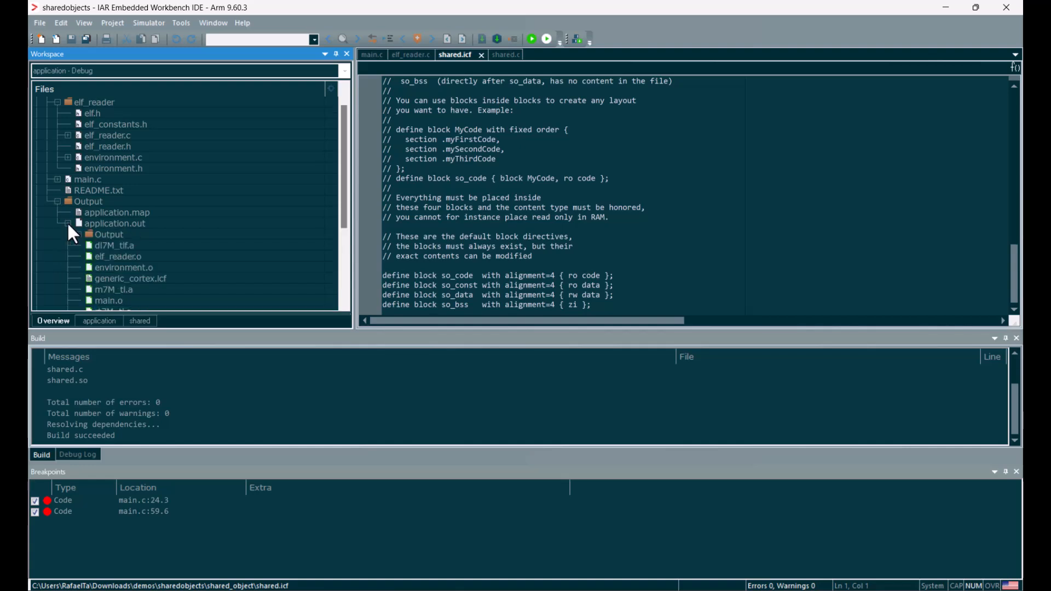
pyautogui.doubleClick(153, 278)
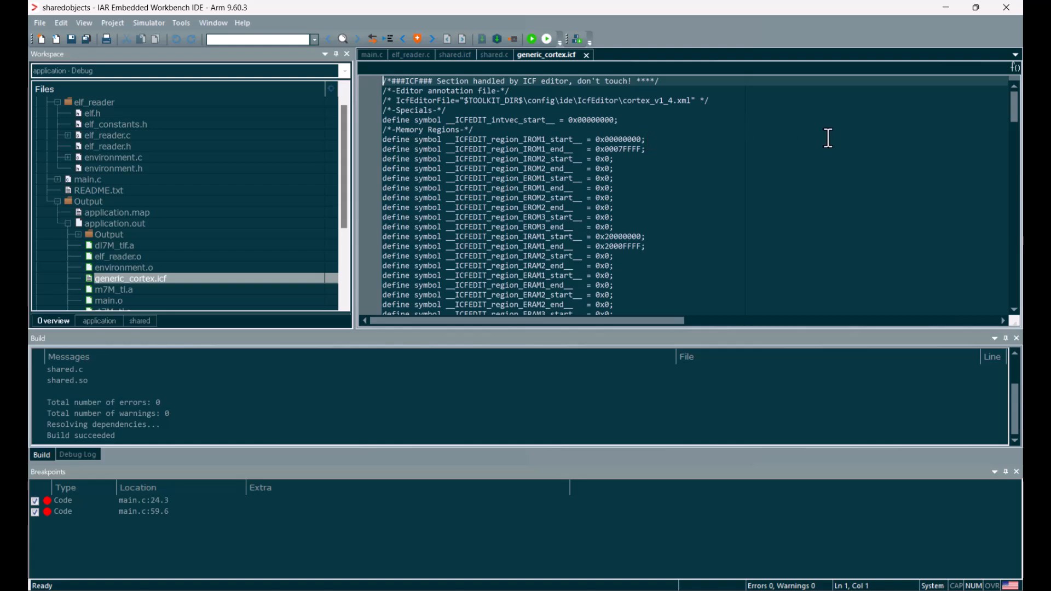
pyautogui.click(56, 202)
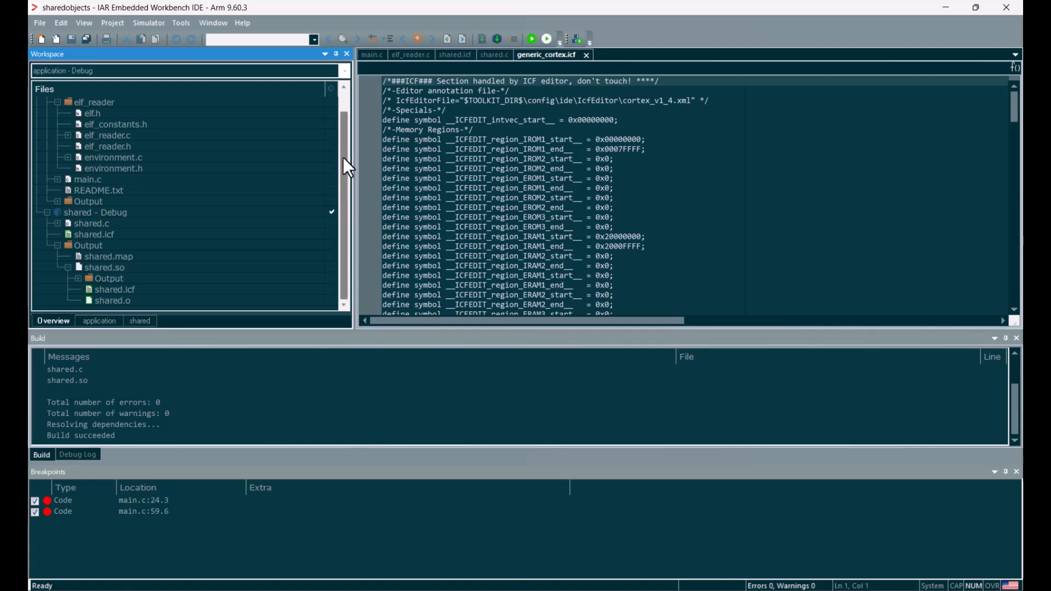
# Download the application project and start debugging it
pyautogui.moveTo(343, 157); pyautogui.dragTo(346, 106)
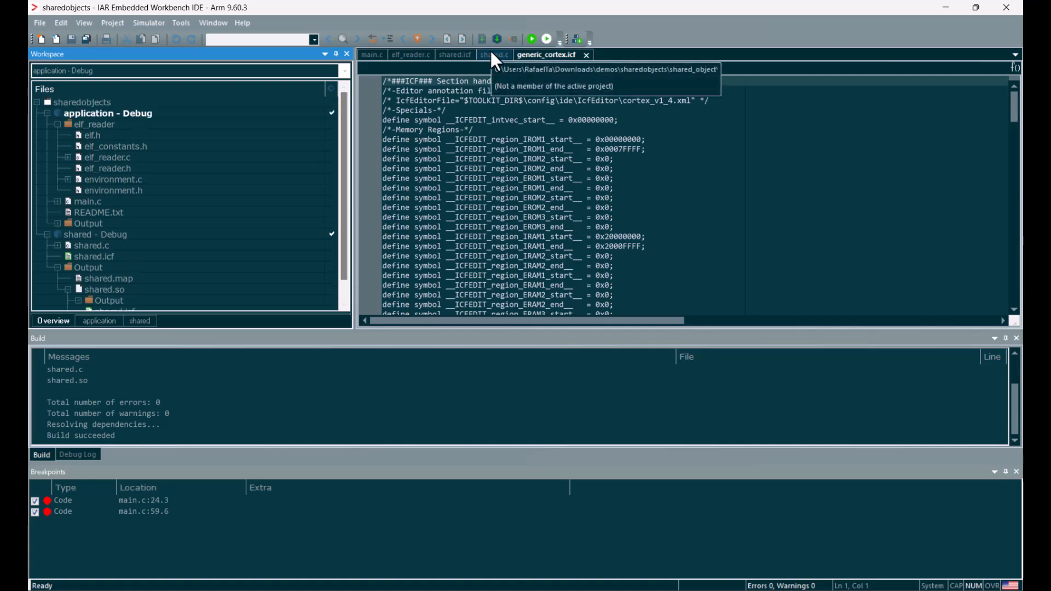
pyautogui.click(532, 38)
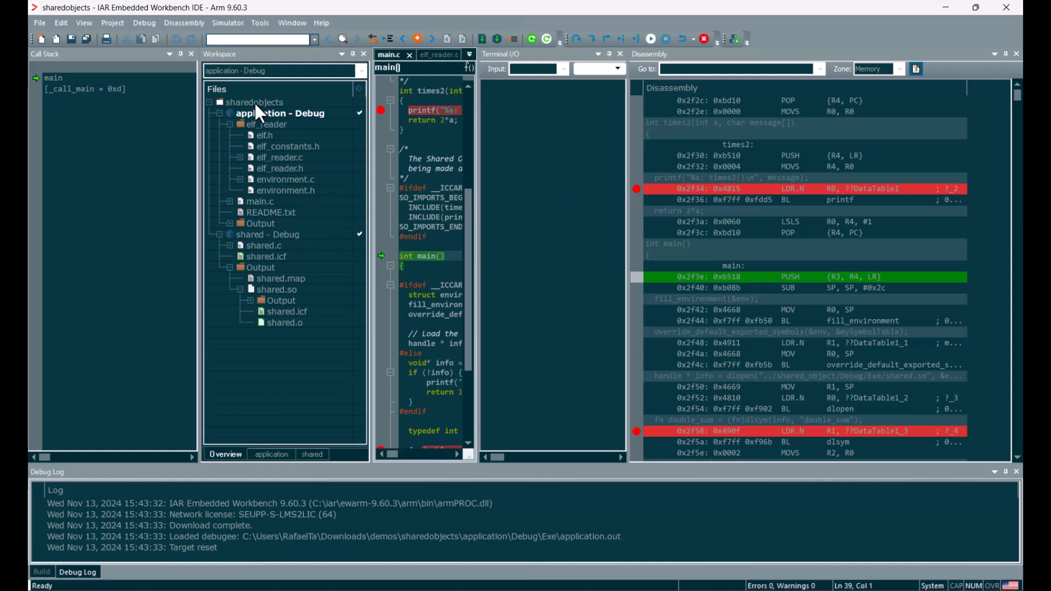
# Rearrange the debug layout by narrowing the Call Stack pane, widening the code editor, and giving the Terminal I/O pane moderate width
pyautogui.moveTo(199, 202); pyautogui.dragTo(130, 201)
pyautogui.moveTo(476, 208); pyautogui.dragTo(850, 229)
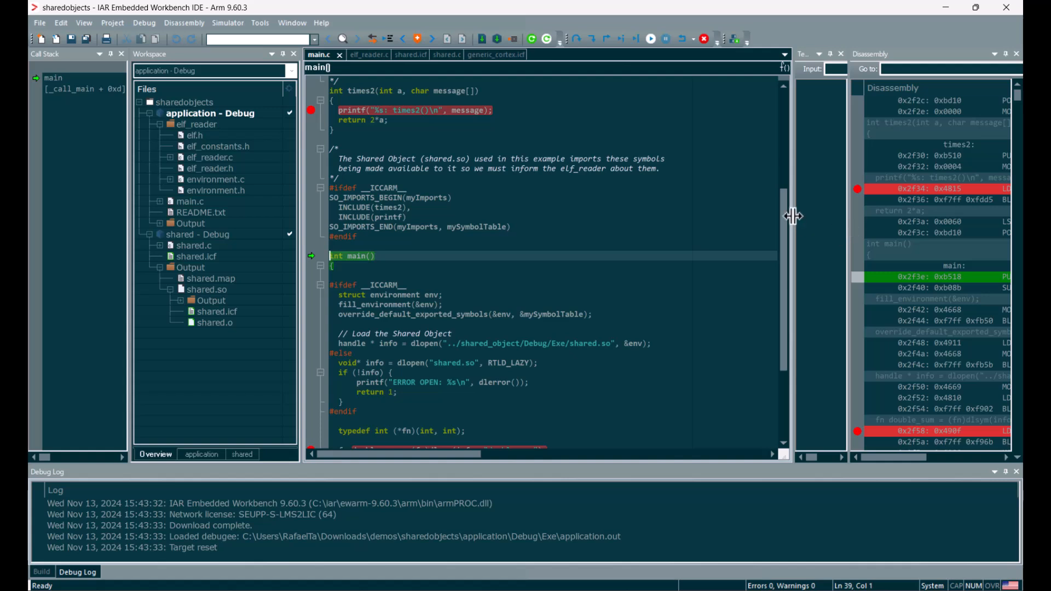
pyautogui.moveTo(793, 217); pyautogui.dragTo(699, 220)
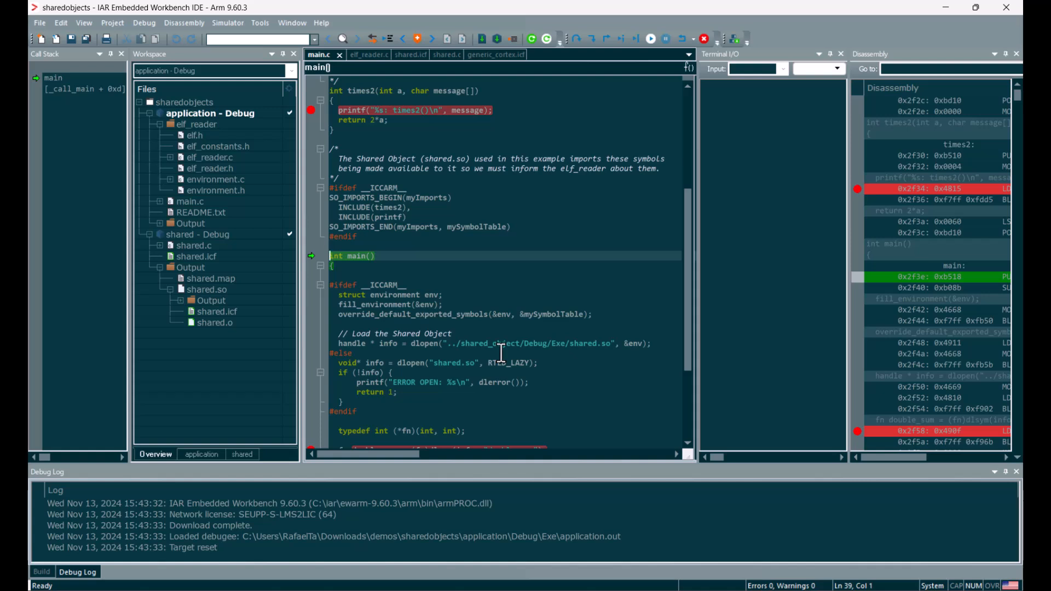
# Run to the dlsym breakpoint in main.c, step over until the breakpoint in times2, and widen the Terminal I/O pane
pyautogui.click(650, 40)
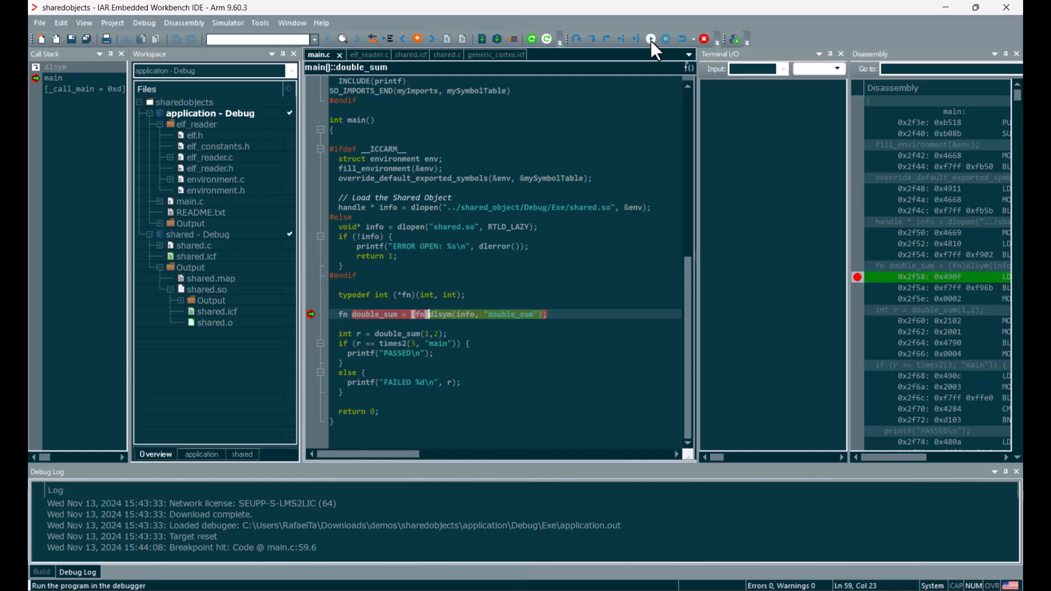
pyautogui.click(577, 40)
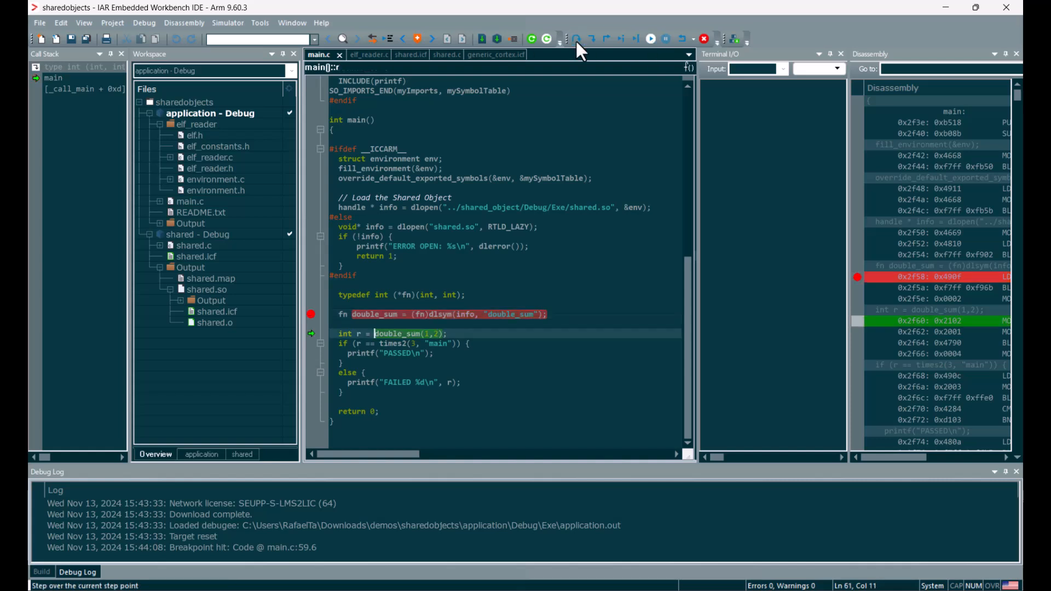
pyautogui.click(576, 39)
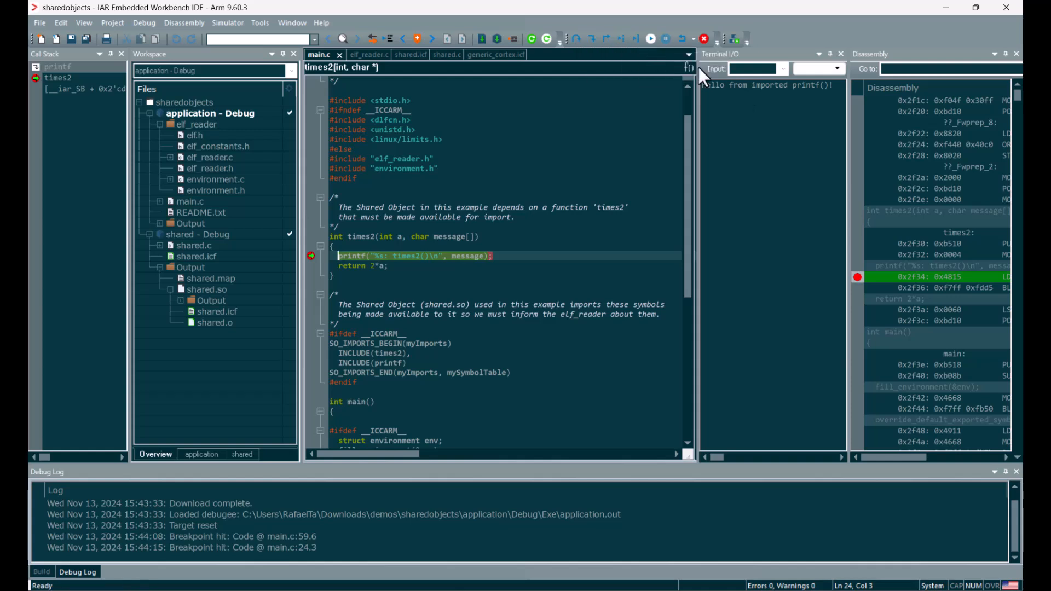
pyautogui.moveTo(698, 139); pyautogui.dragTo(620, 144)
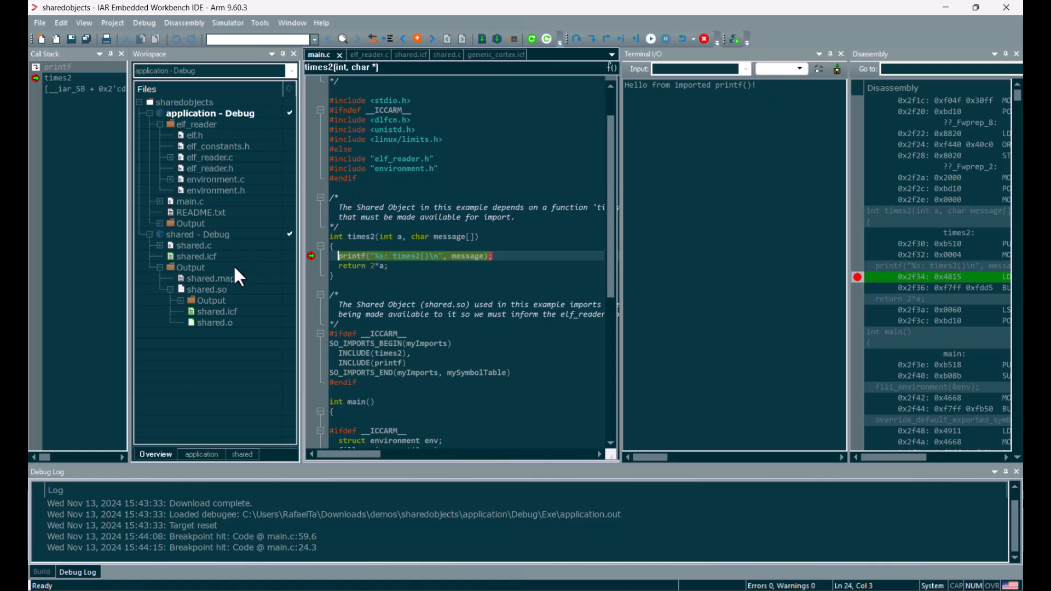
# Open shared.c from the shared project and step into the printf call made by times2
pyautogui.doubleClick(202, 248)
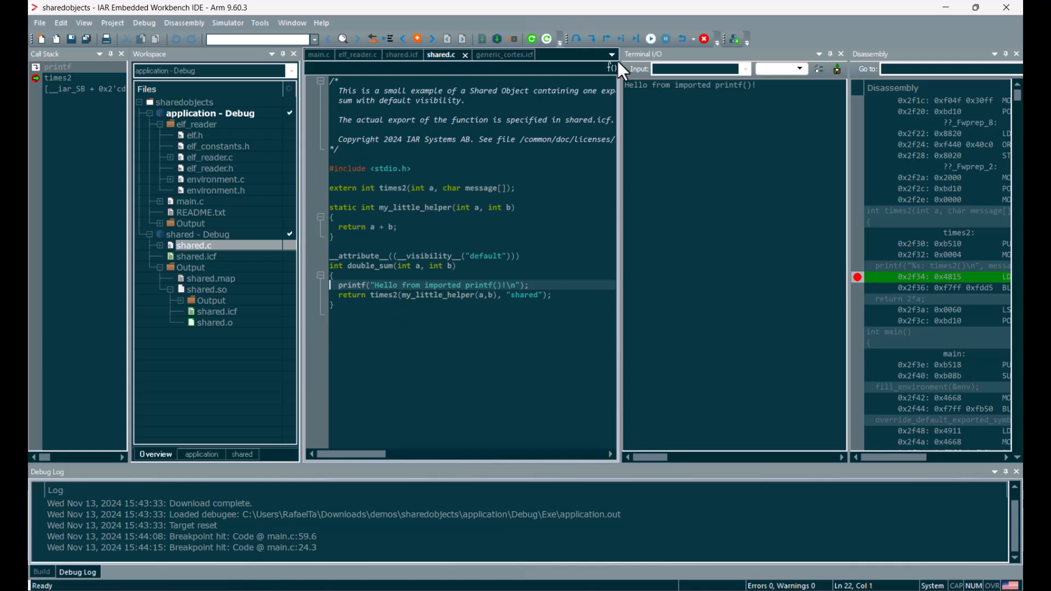
pyautogui.click(590, 39)
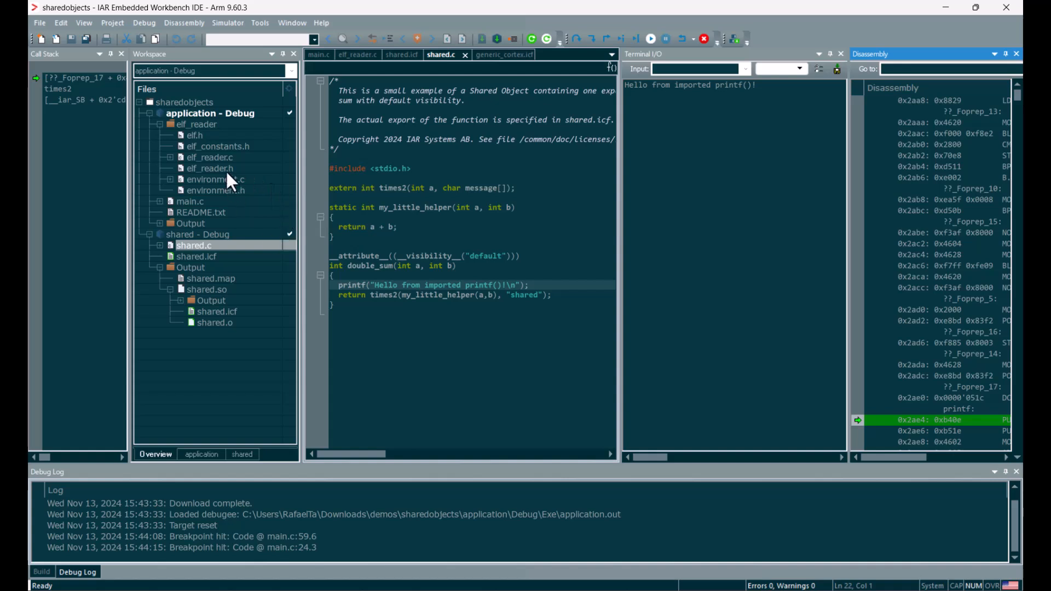
# Reopen main.c and continue execution through the next times2 breakpoint to the program's exit
pyautogui.doubleClick(199, 200)
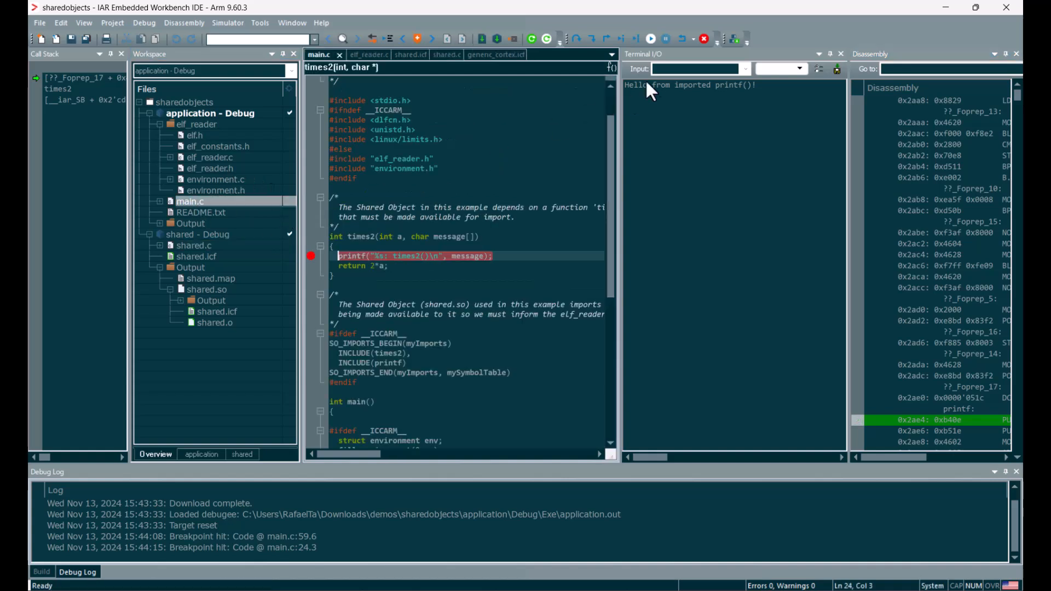
pyautogui.click(650, 38)
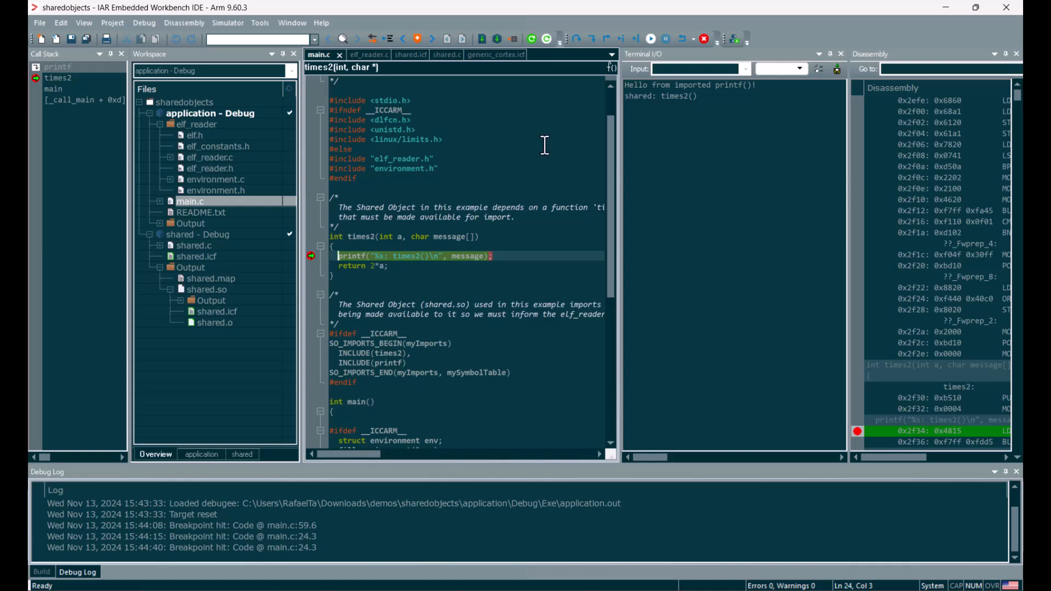
pyautogui.click(652, 39)
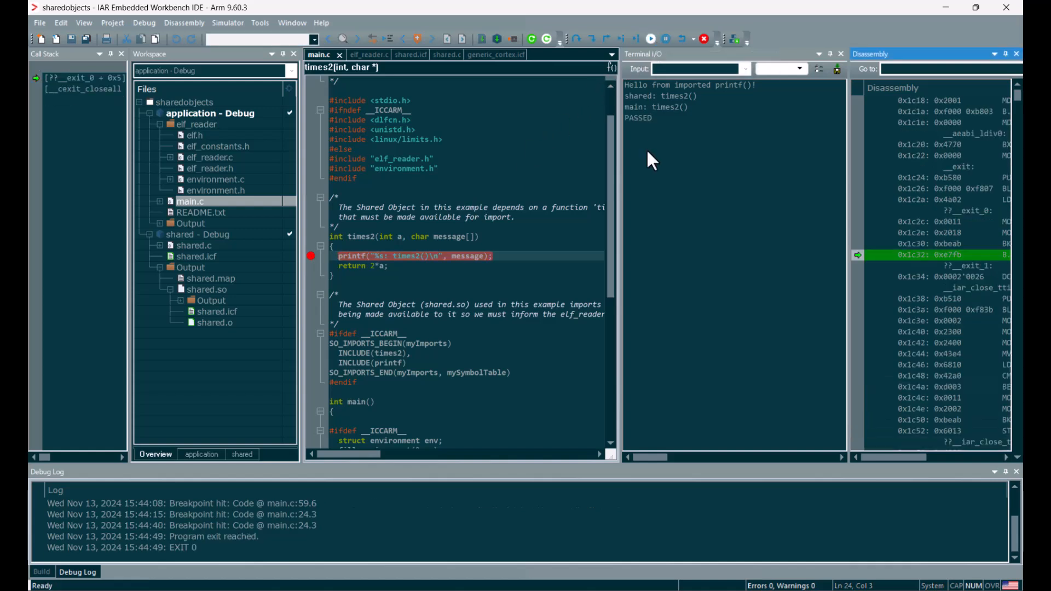